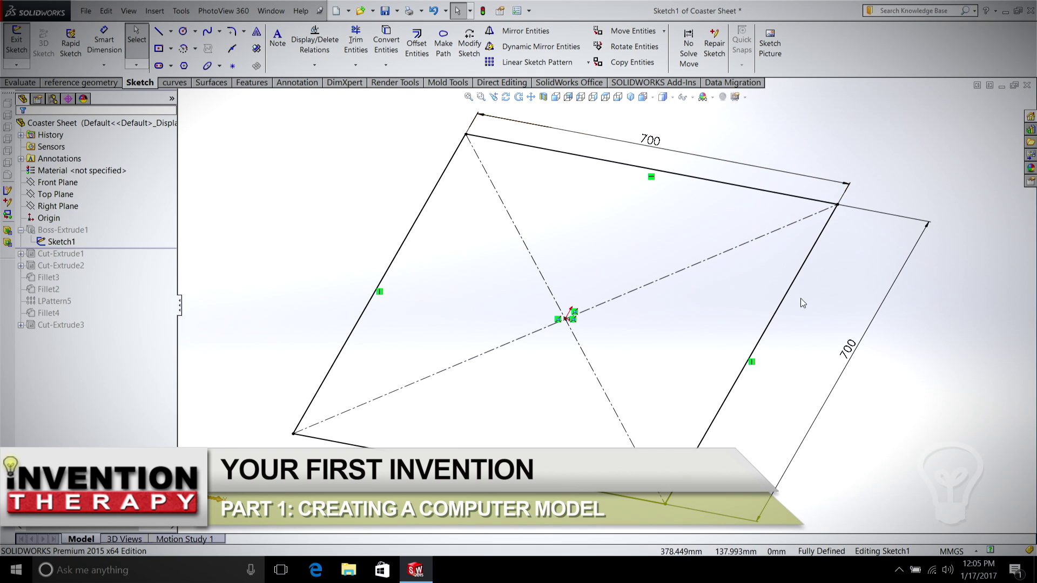
Step: Check the 700 mm dimension along the upper edge of the sheet's base sketch, accepting it as is
left_click(645, 145)
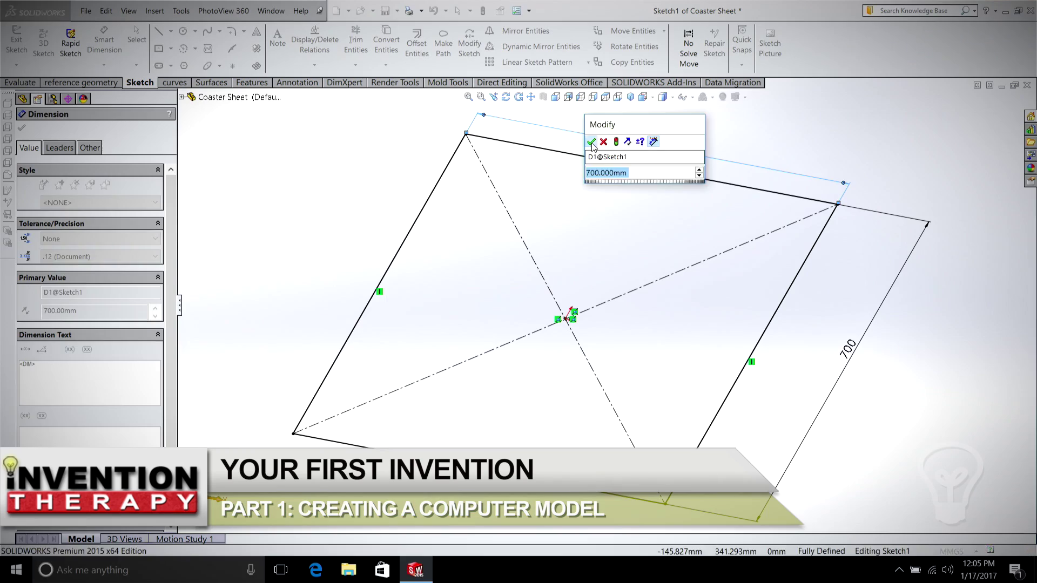
left_click(591, 142)
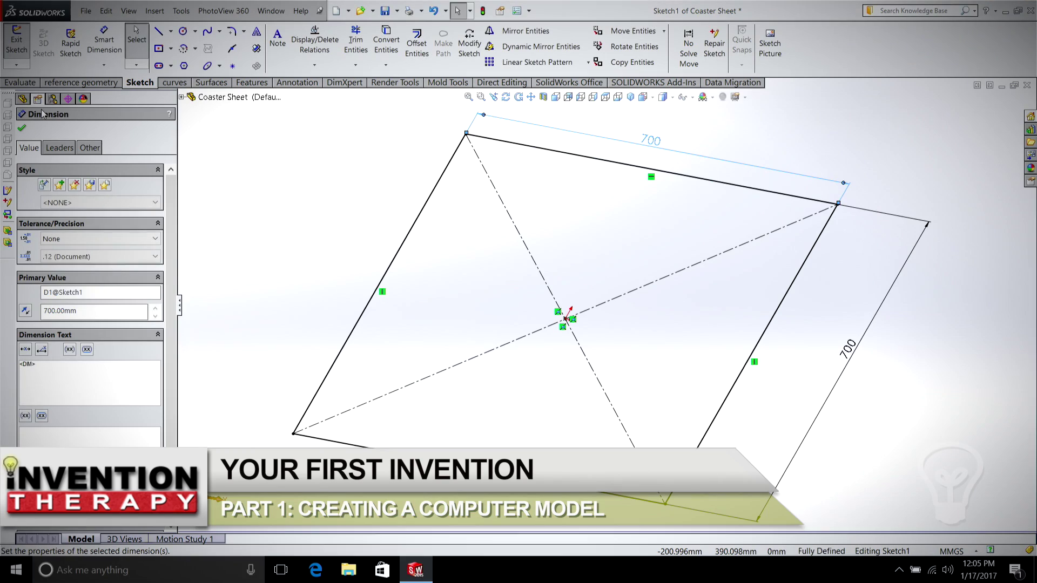
left_click(22, 129)
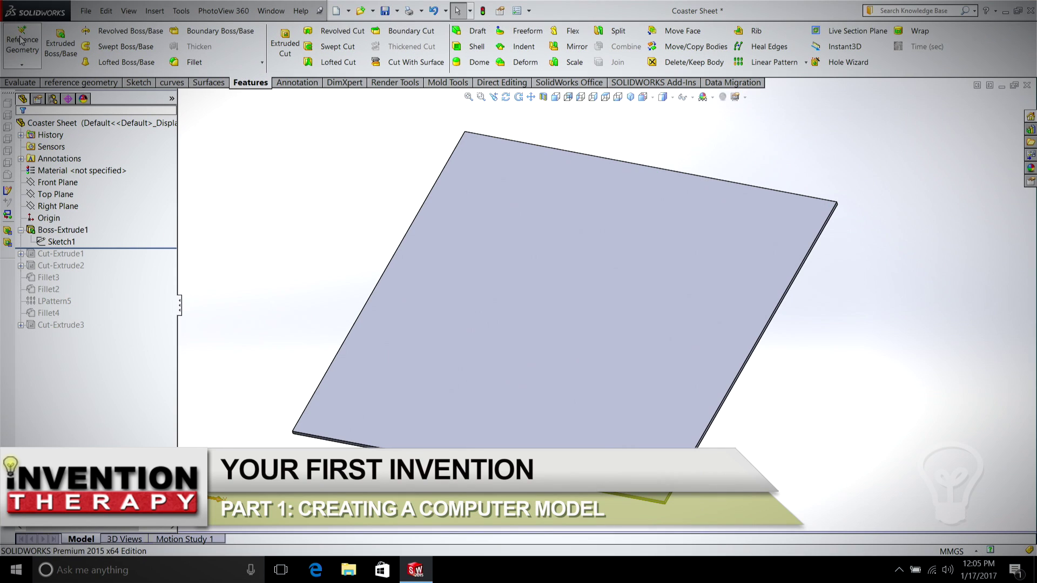
Step: Examine the extruded sheet and its thickness from several viewing angles
left_click(506, 98)
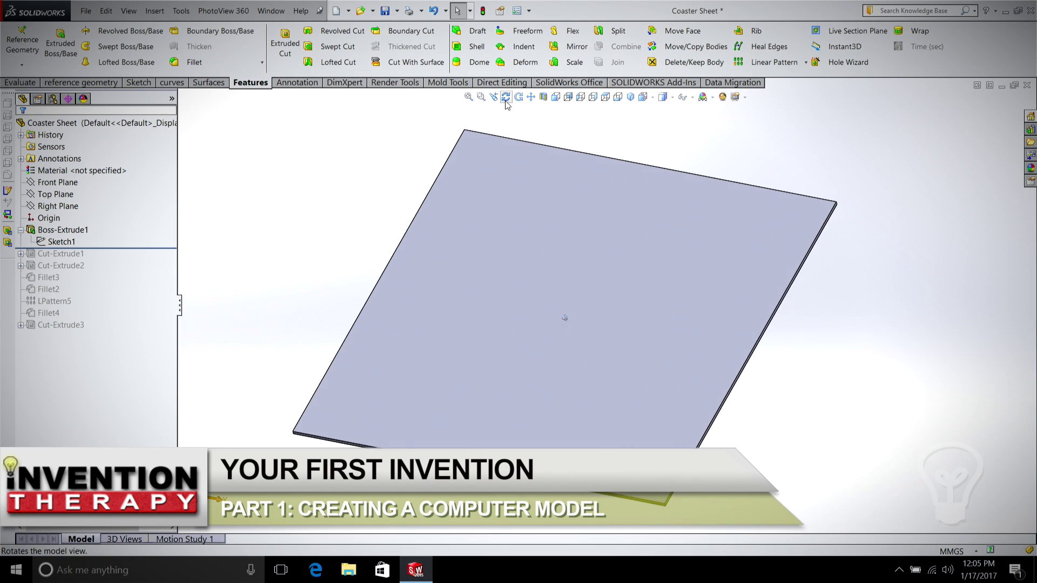
key("Down")
key("Down")
key("Down")
key("Down")
key("Down")
key("Down")
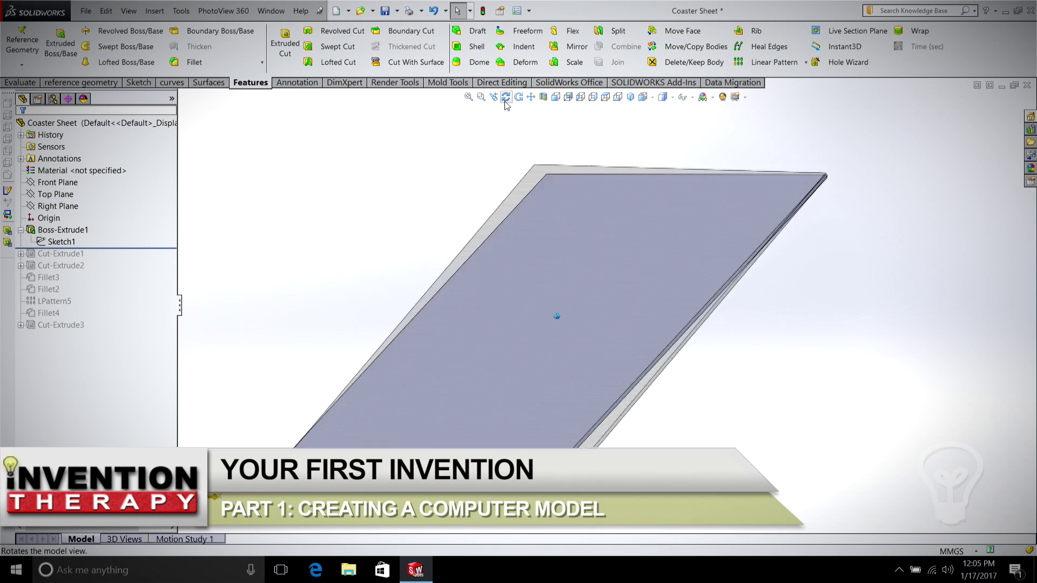
key("Down")
key("Down")
key("Down")
key("Down")
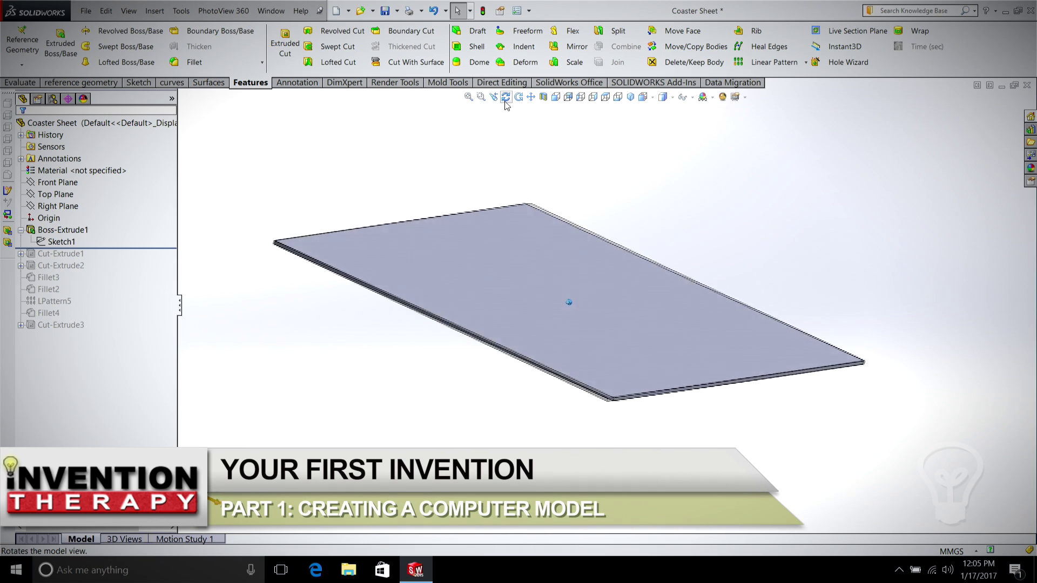
key("Down")
key("Down")
key("Down")
key("Down")
key("Down")
key("Down")
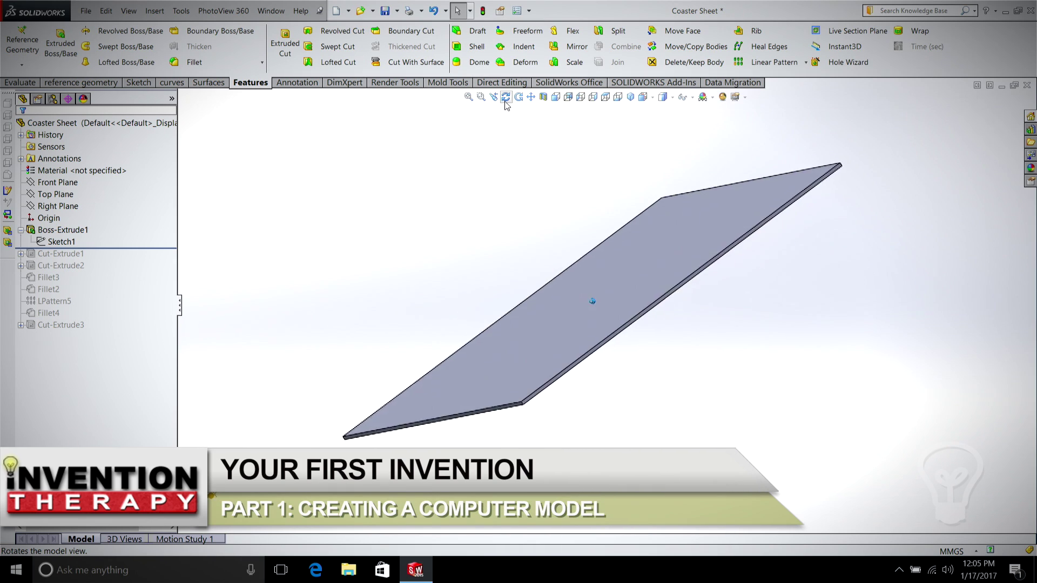
key("Down")
key("Down")
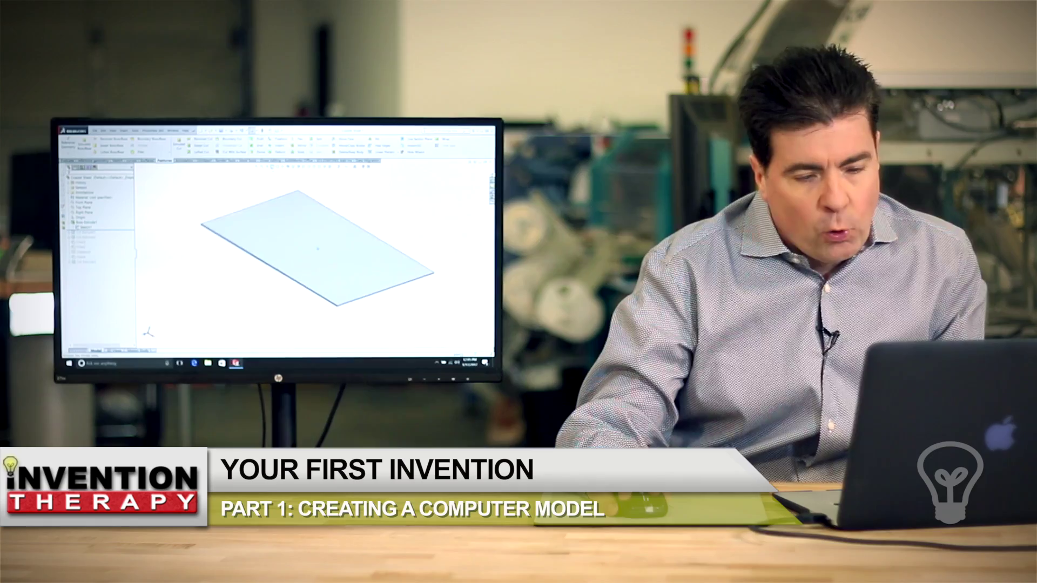
scroll(310, 249, "down", 2)
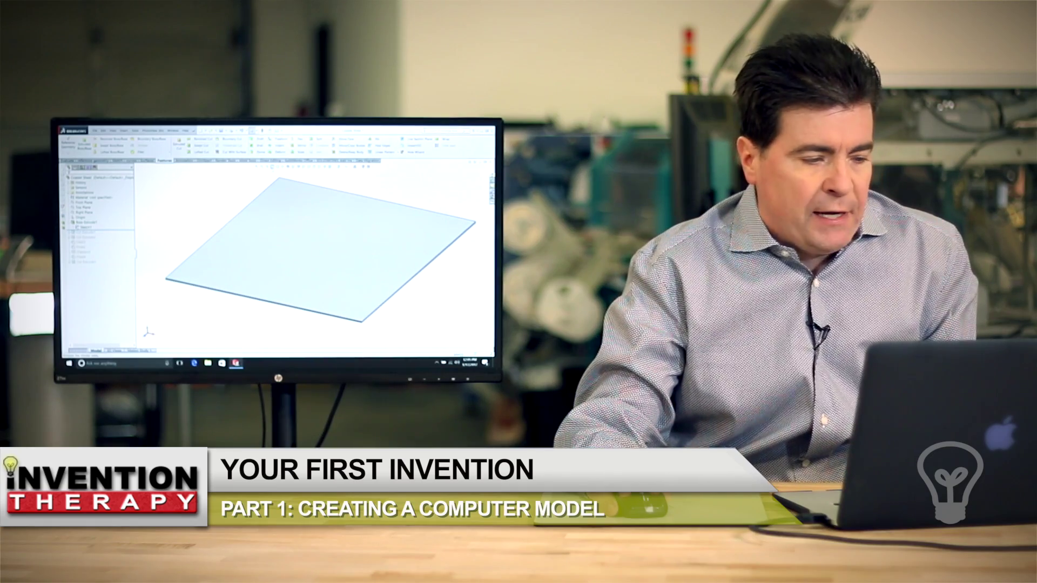
key("Down")
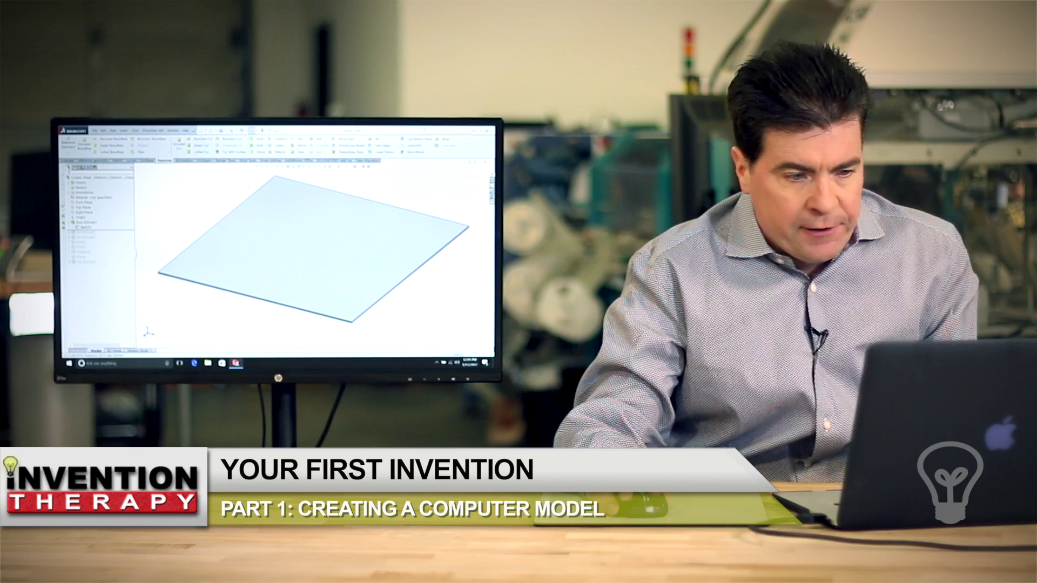
middle_click_drag(281, 183, 283, 190)
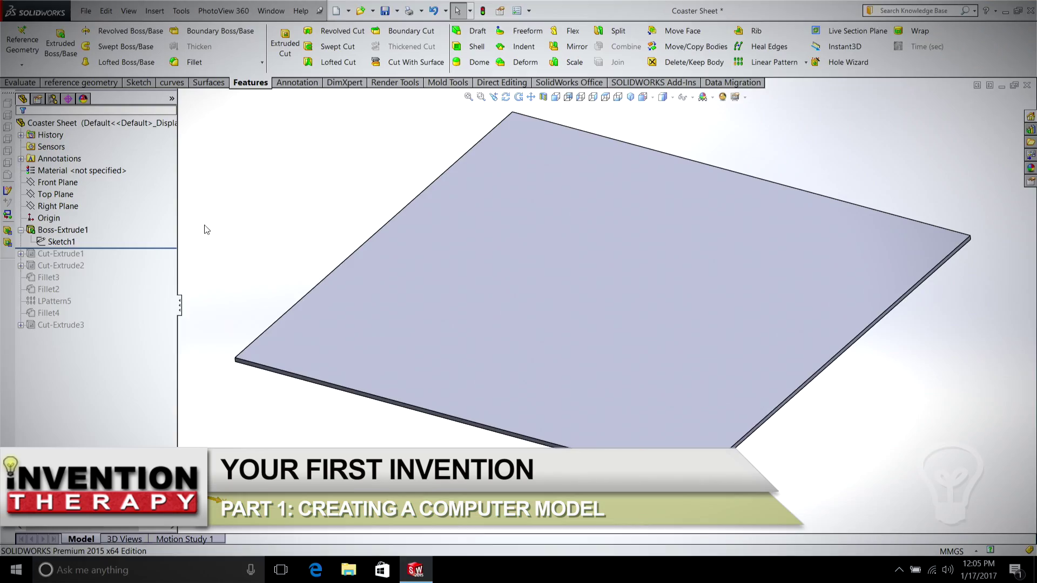
Step: Roll the feature history forward to include Cut-Extrude1 and expand it to show its sketch
left_click_drag(147, 248, 141, 257)
left_click(59, 265)
left_click(21, 254)
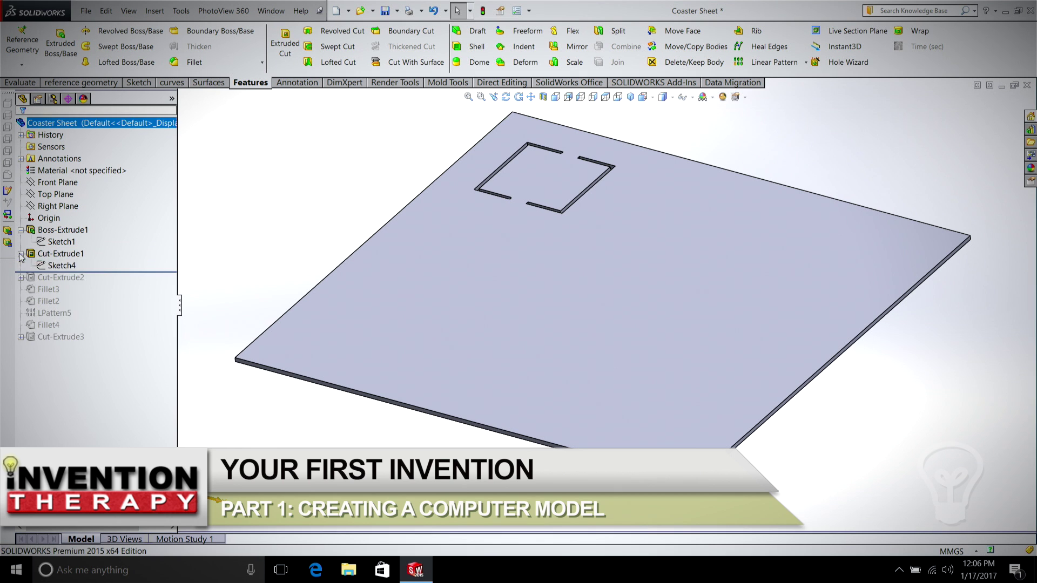
Step: Open the sketch of Cut-Extrude1, examine the slot outlines and their dimensions, and exit the sketch
right_click(51, 265)
left_click(62, 234)
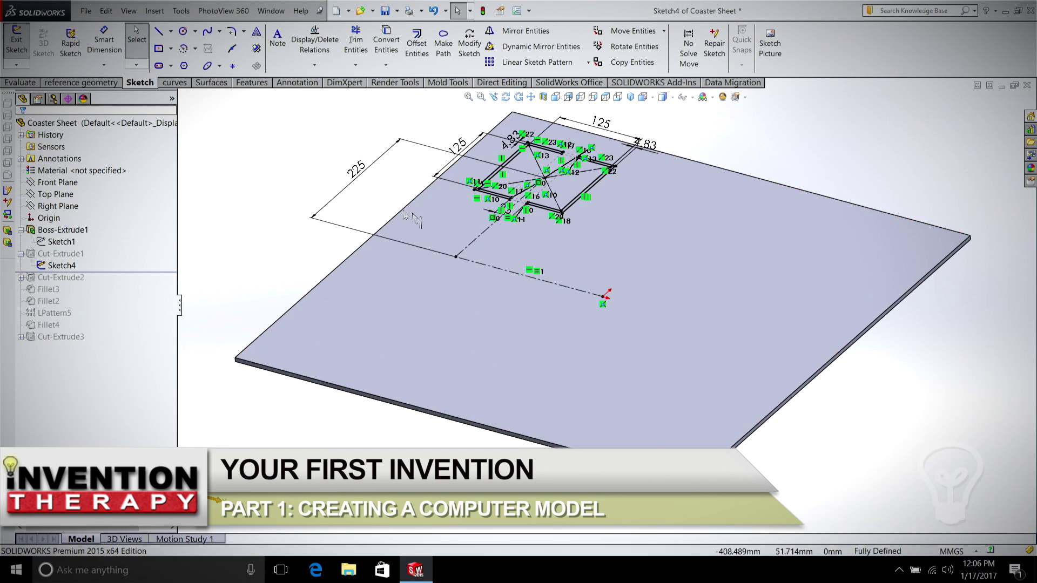
scroll(516, 135, "down", 6)
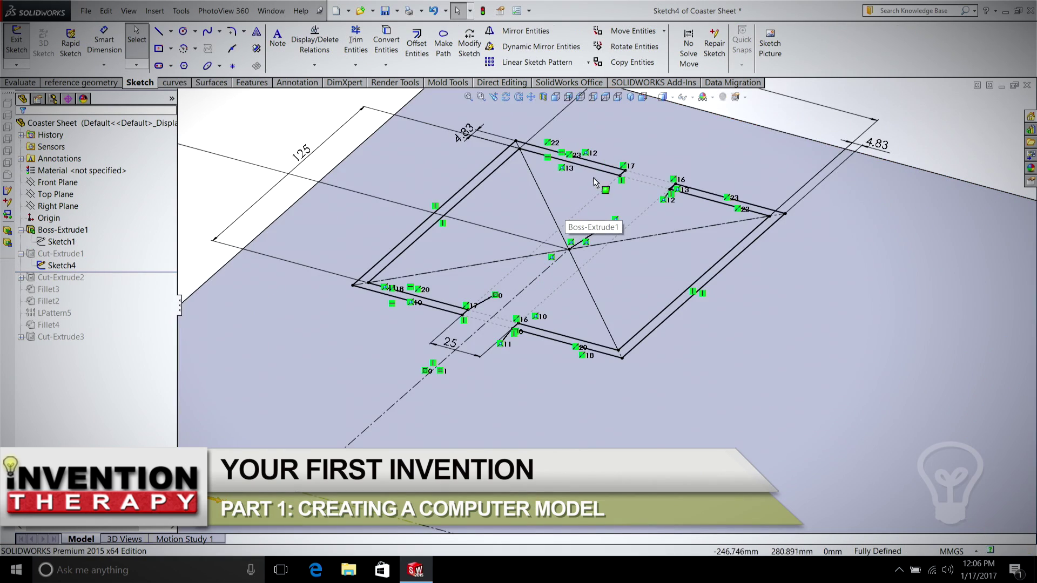
scroll(595, 184, "up", 3)
scroll(614, 174, "down", 1)
scroll(614, 178, "down", 2)
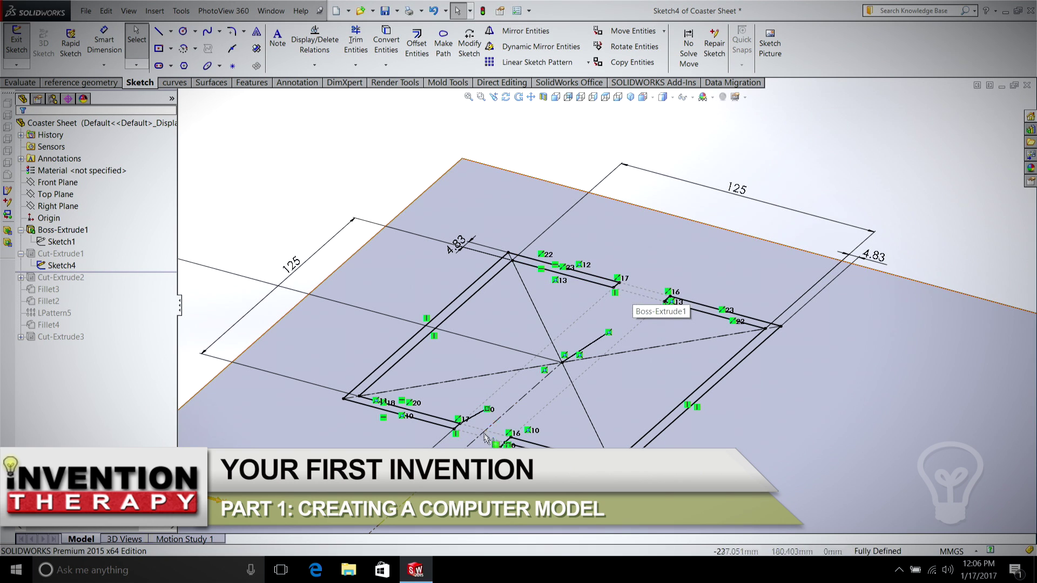
key("ctrl+Right")
key("ctrl+Up")
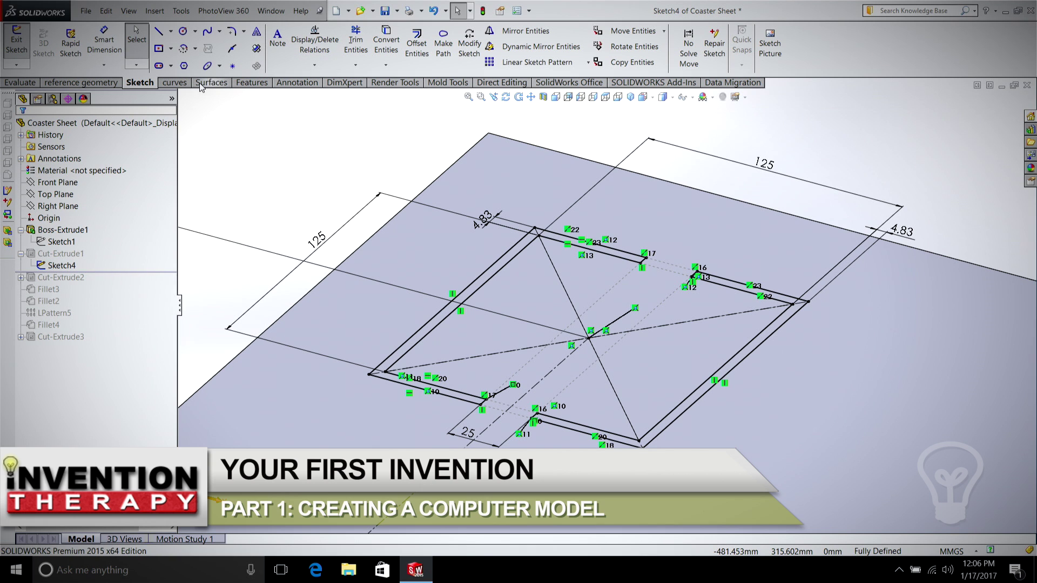
left_click(251, 83)
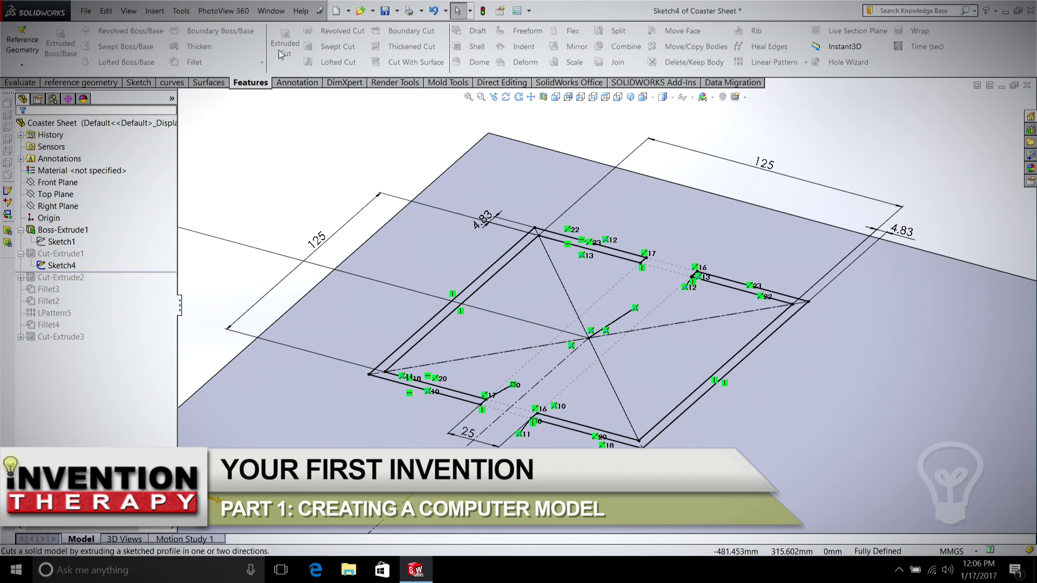
left_click(141, 82)
left_click(17, 39)
left_click(56, 171)
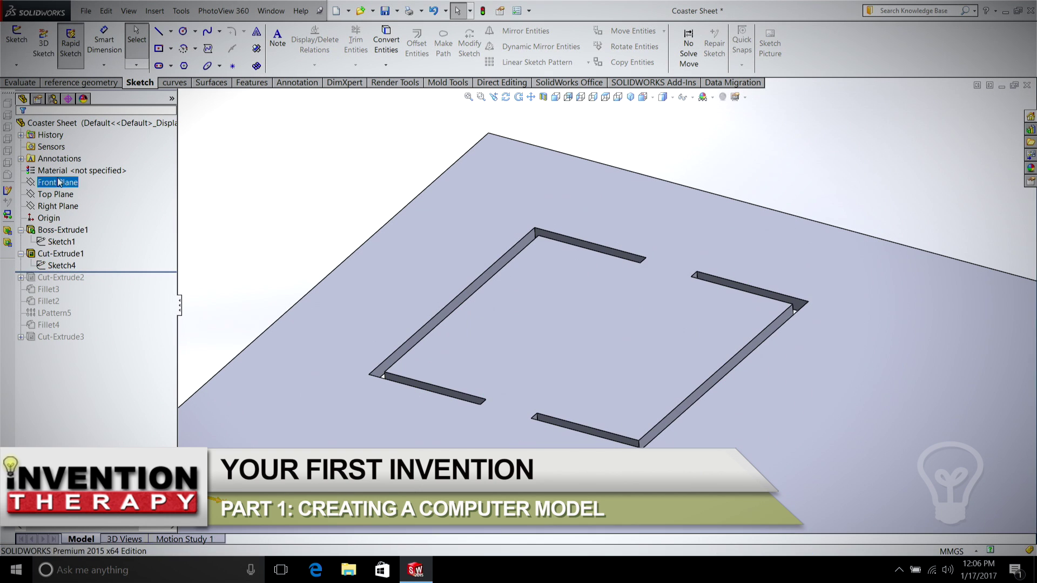
Step: Change Cut-Extrude1 to a Blind cut with a depth of 1 mm
right_click(62, 253)
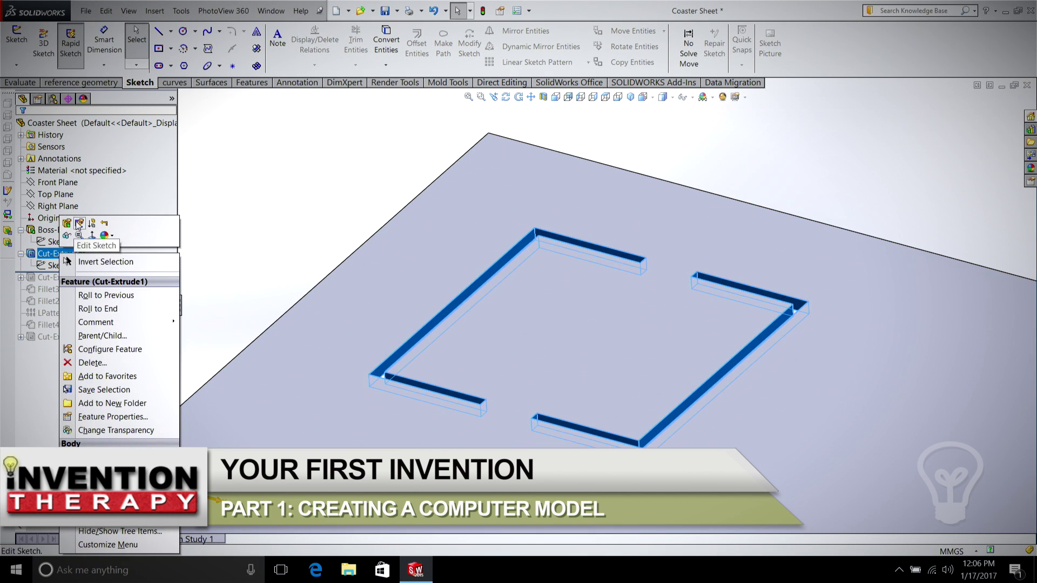
left_click(67, 223)
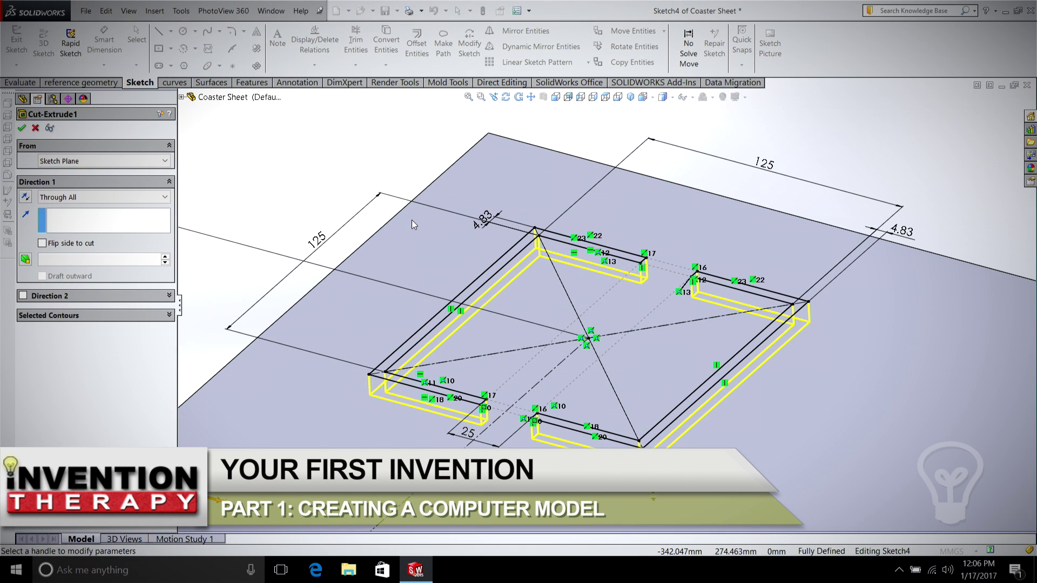
left_click(99, 197)
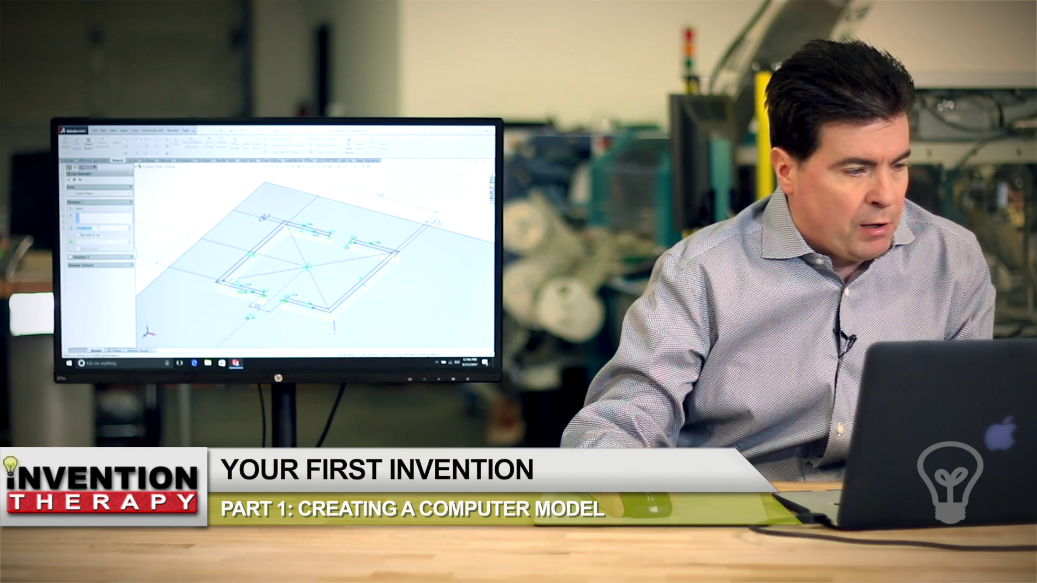
type(".")
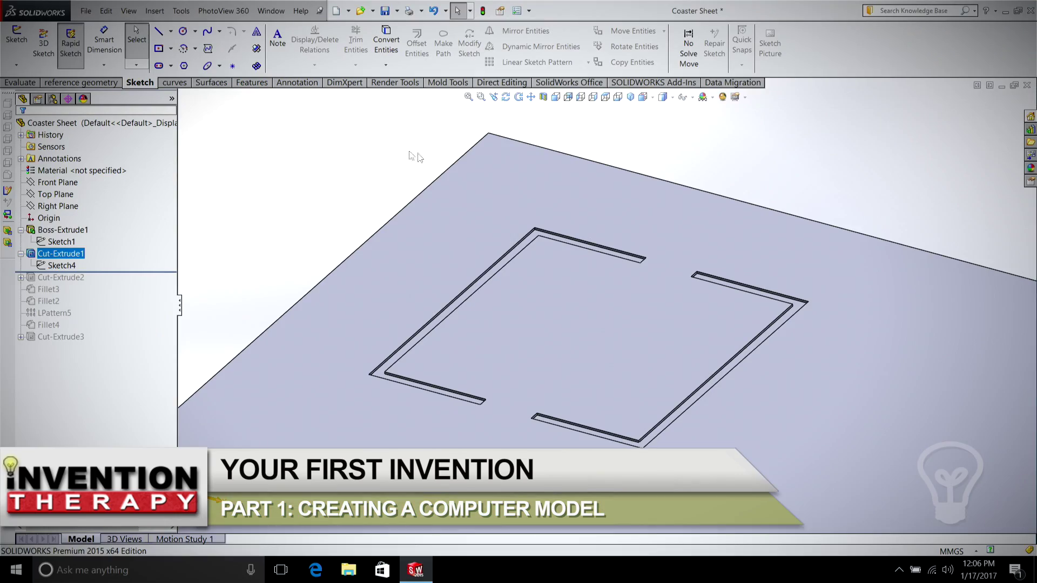
Step: Examine the shallow slots from the sheet's underside, from directly above and at an angle
left_click(505, 97)
left_click_drag(572, 173, 581, 261)
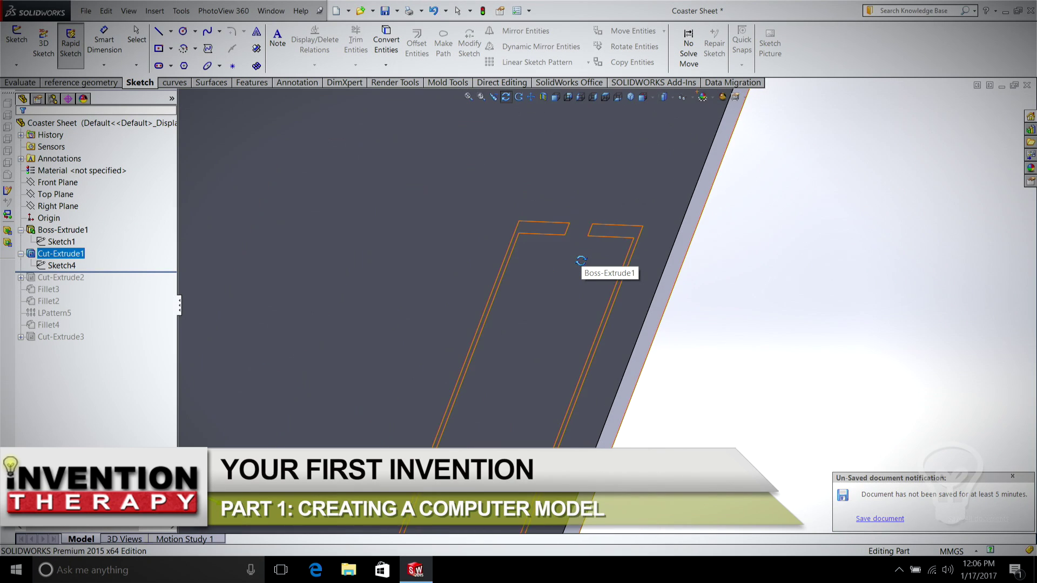
left_click_drag(485, 310, 576, 125)
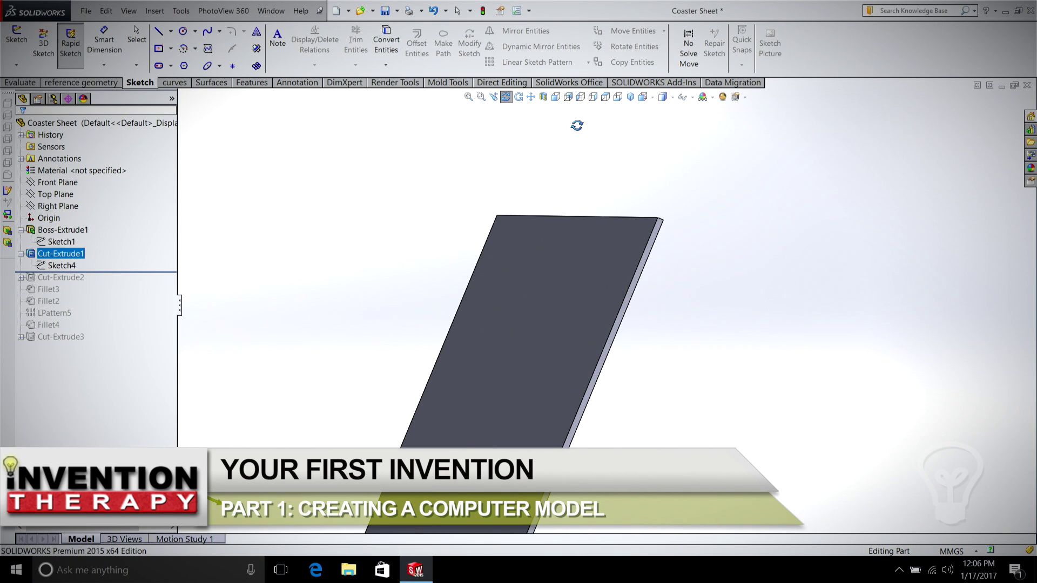
left_click(605, 99)
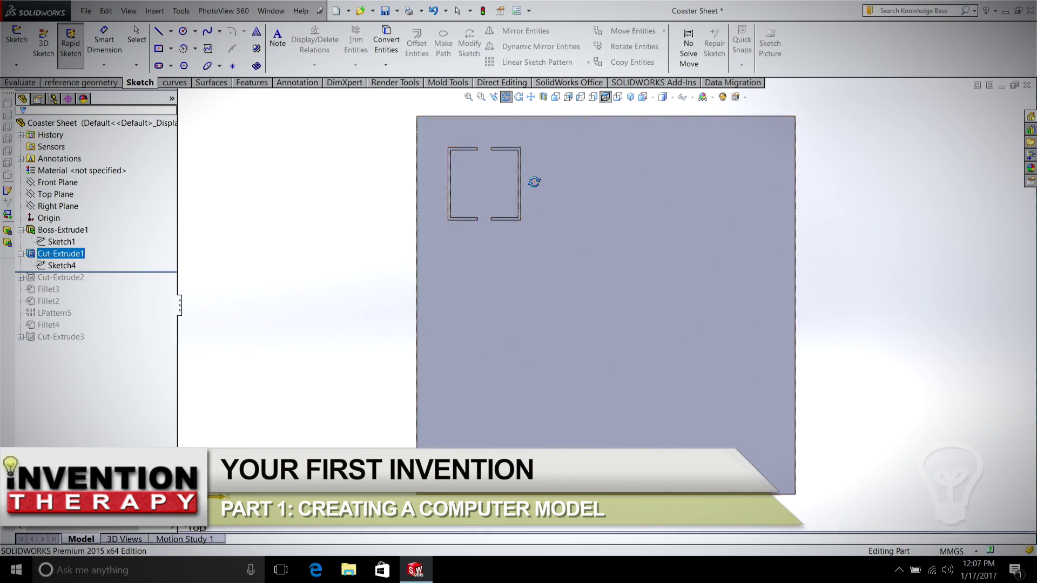
left_click_drag(546, 115, 549, 126)
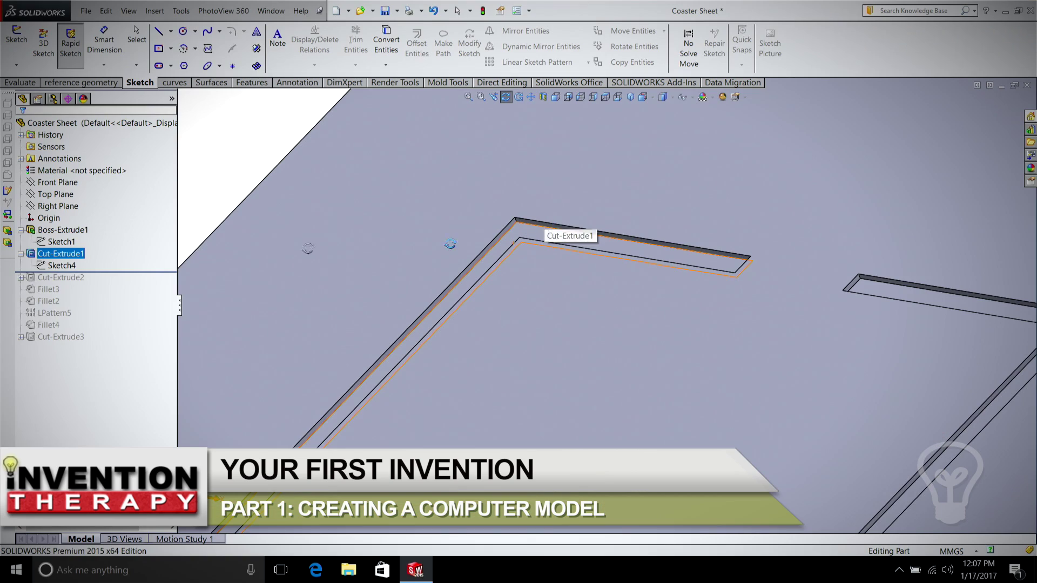
Step: Set the end condition of Cut-Extrude1 to Through All so the slots pass through the sheet
left_click(36, 246, "ctrl")
right_click(72, 255)
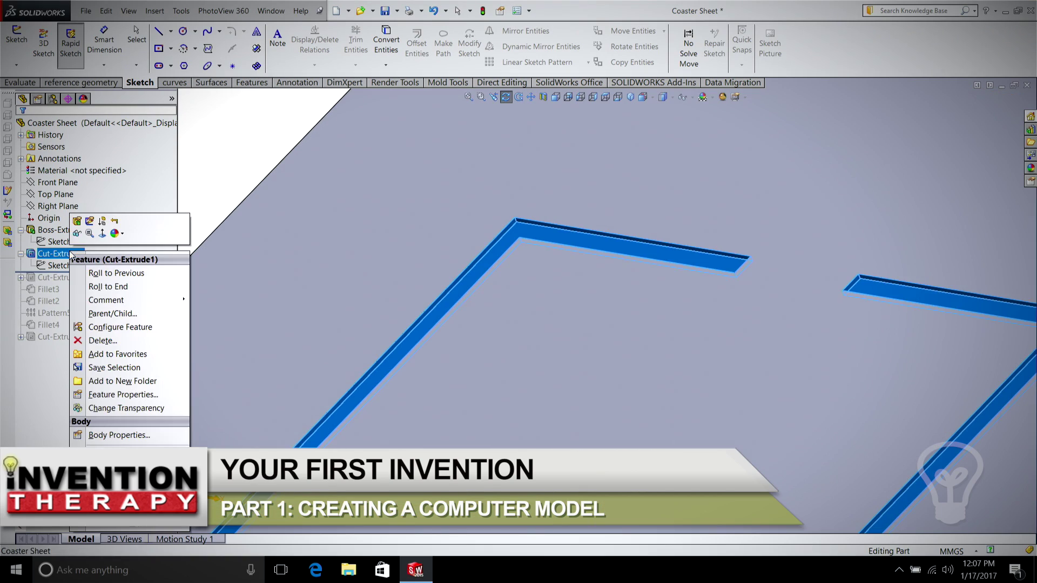
left_click(76, 222)
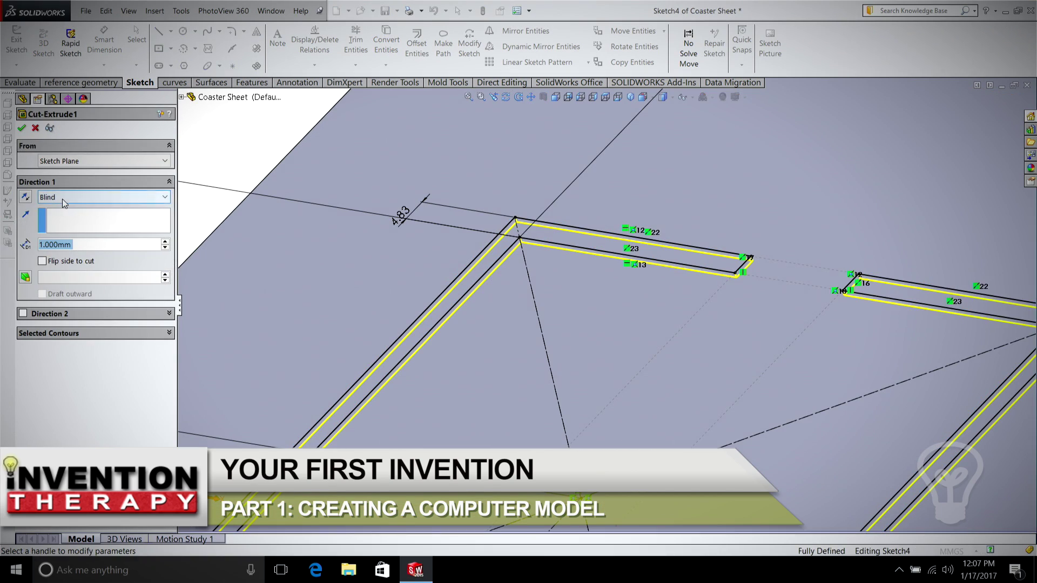
left_click(62, 199)
left_click(62, 216)
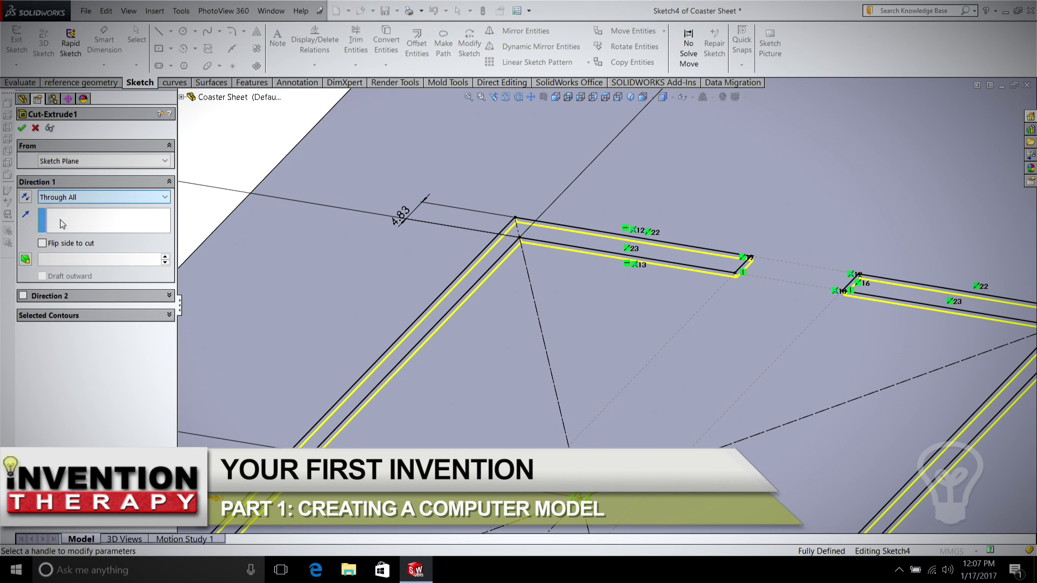
left_click(22, 129)
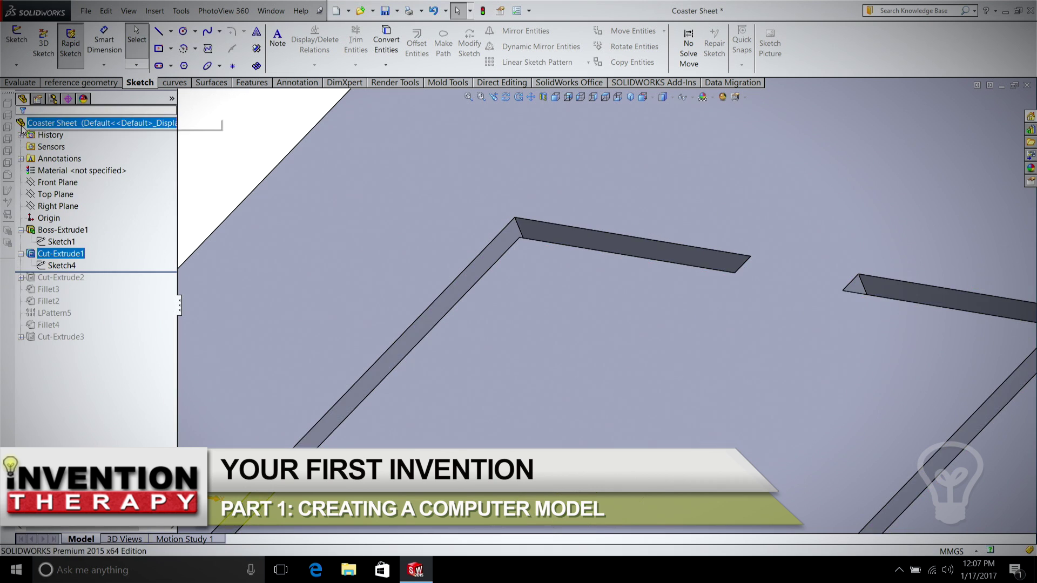
Step: Roll the feature history forward to include Cut-Extrude2, which cuts the gaps between the slots
key("Up")
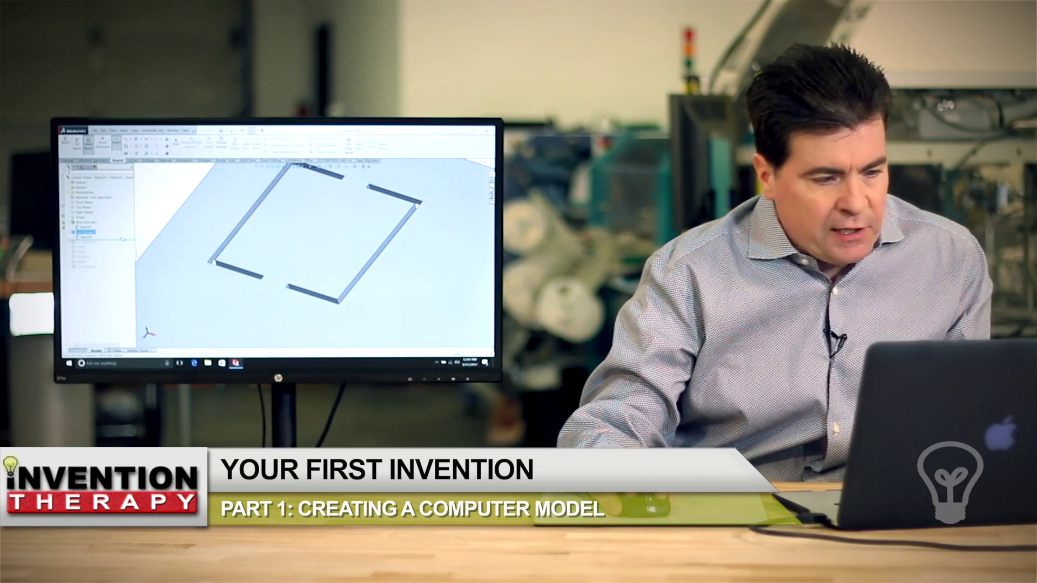
left_click_drag(123, 240, 122, 242)
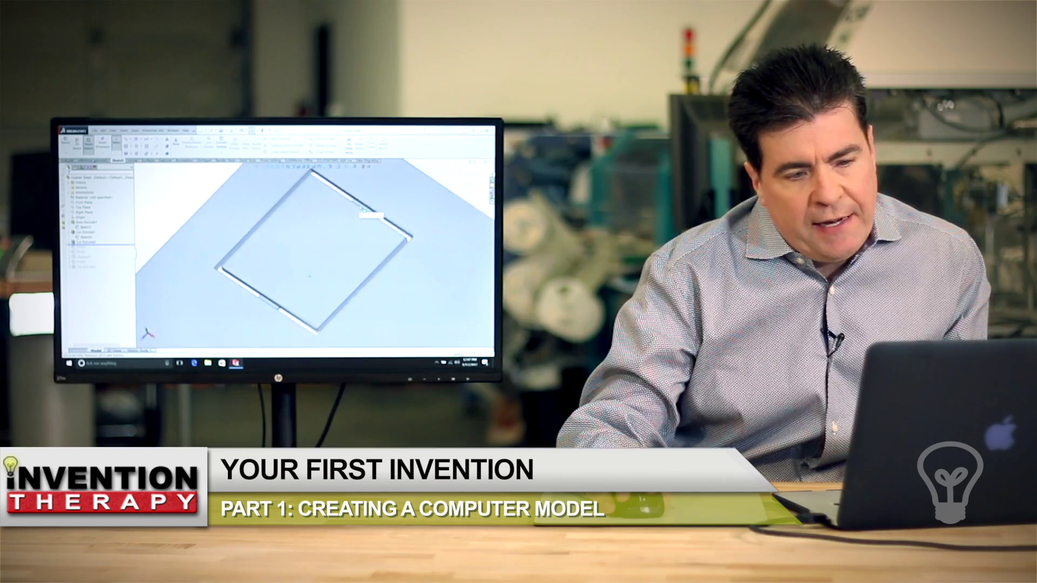
middle_click_drag(361, 208, 361, 200)
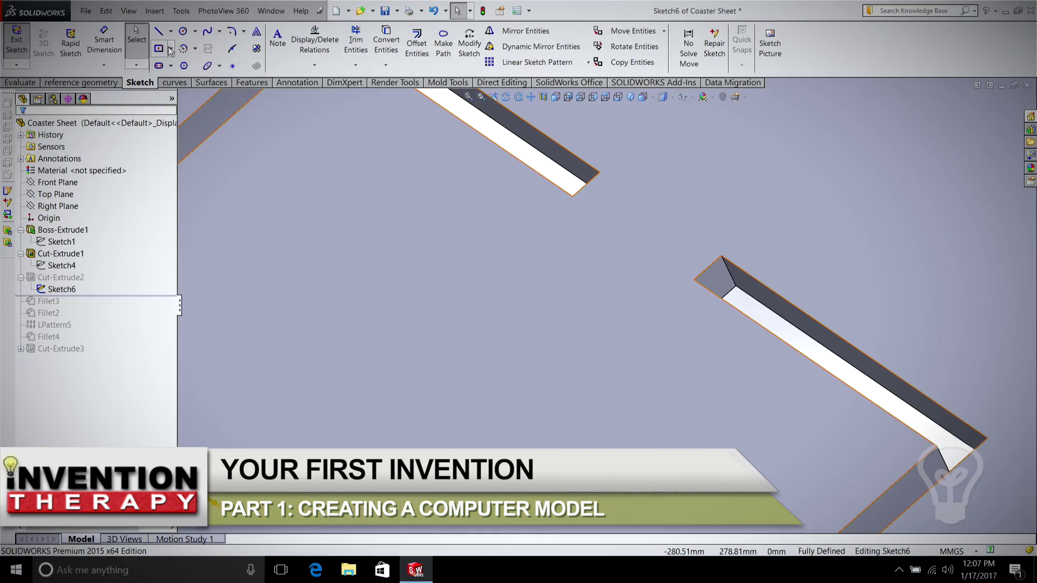
Step: Draw a corner rectangle in Sketch6 bridging the gap between the two slot ends, and exit the sketch
left_click(172, 49)
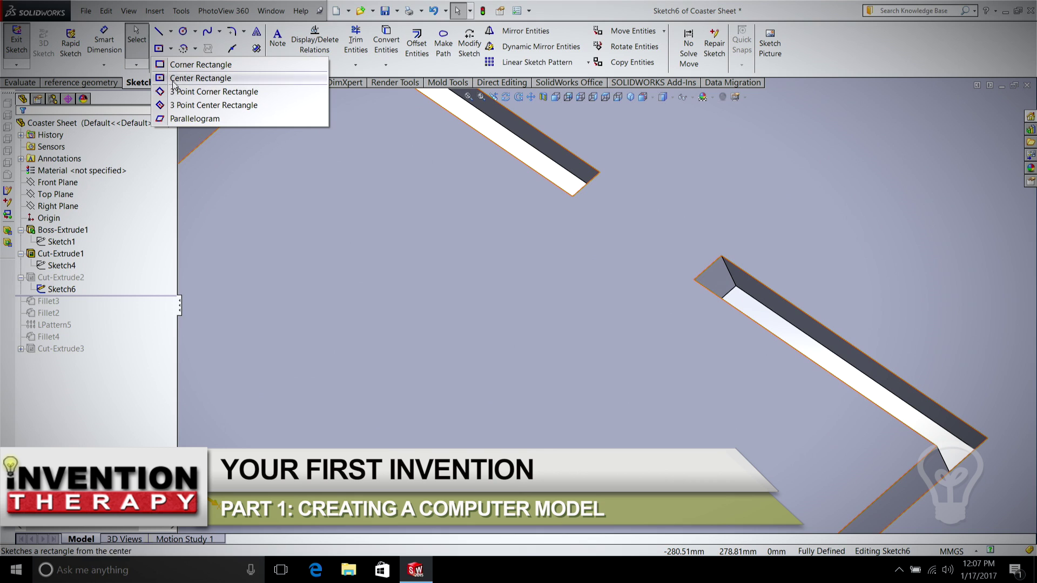
left_click(174, 65)
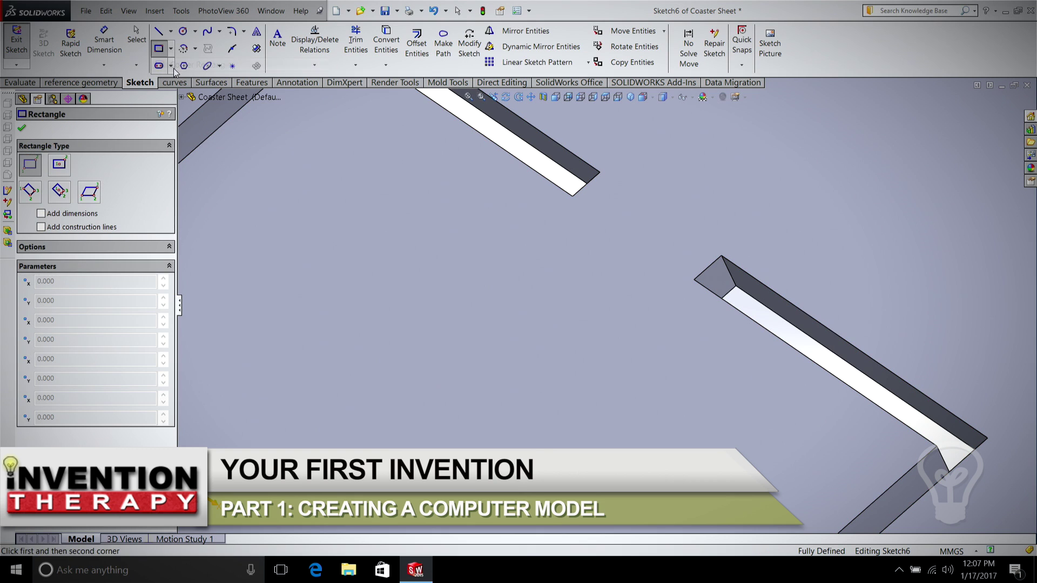
left_click(600, 173)
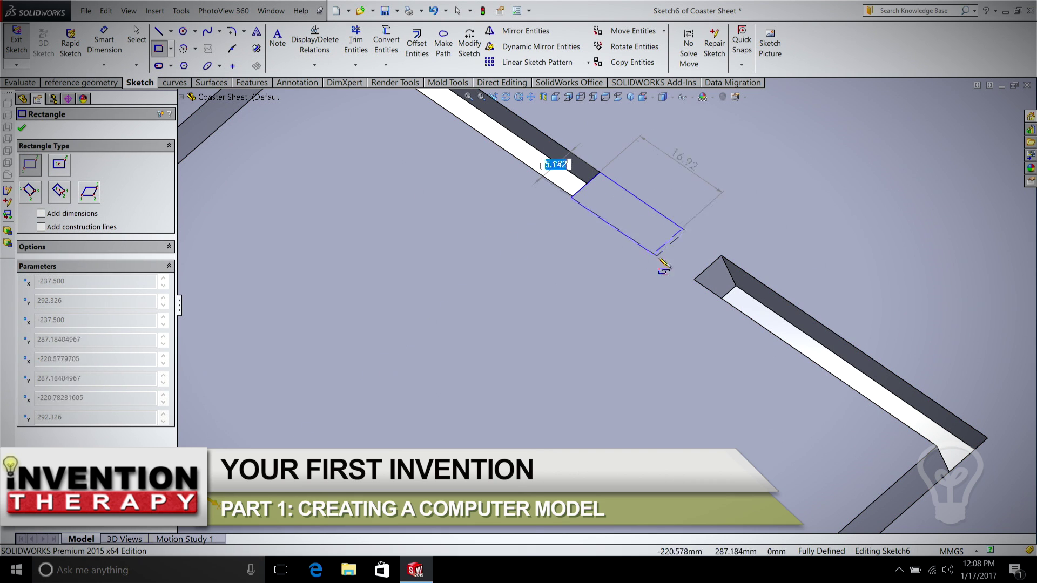
left_click(694, 280)
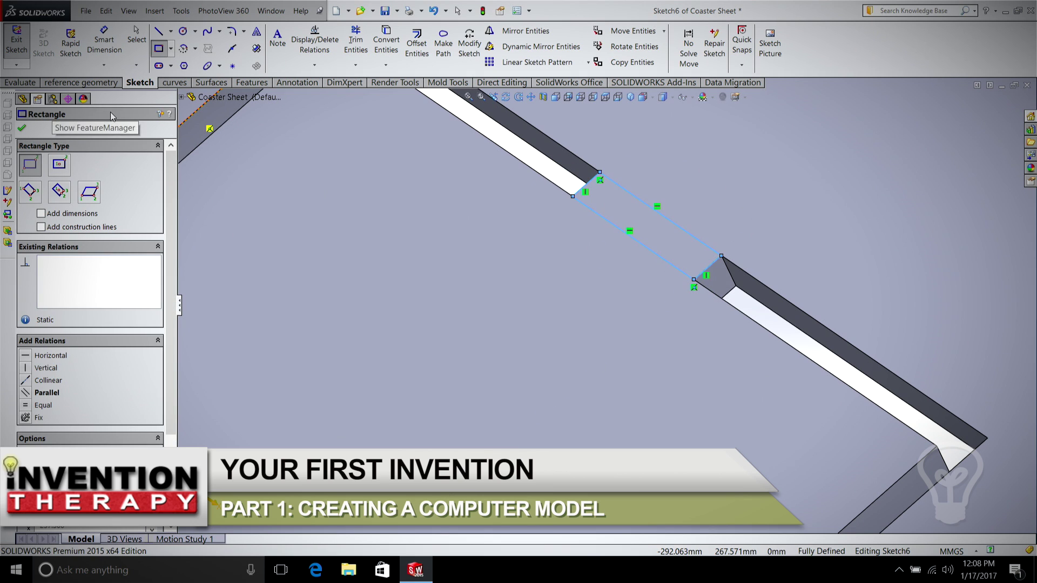
left_click(23, 129)
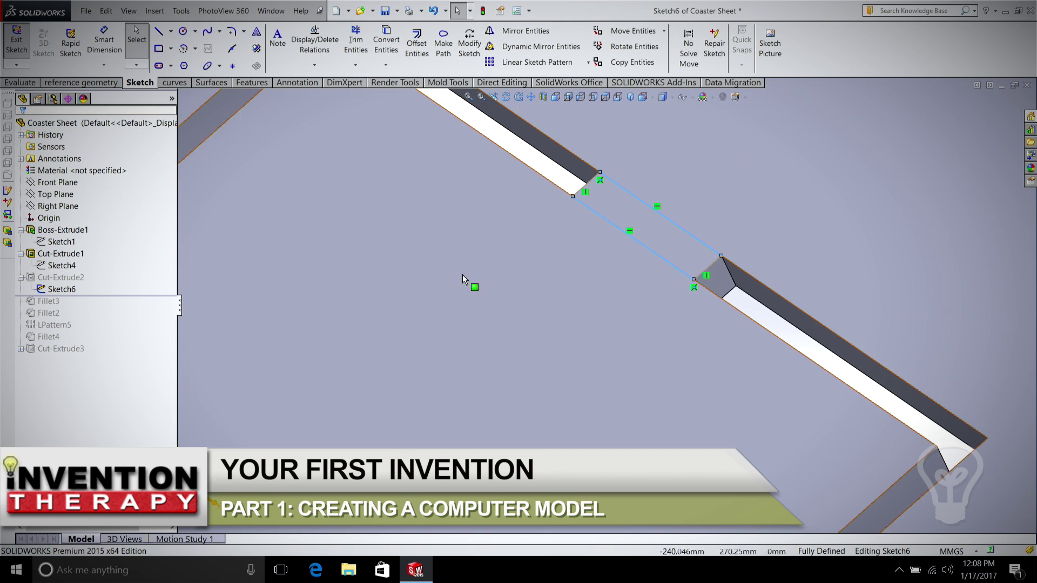
left_click(532, 257)
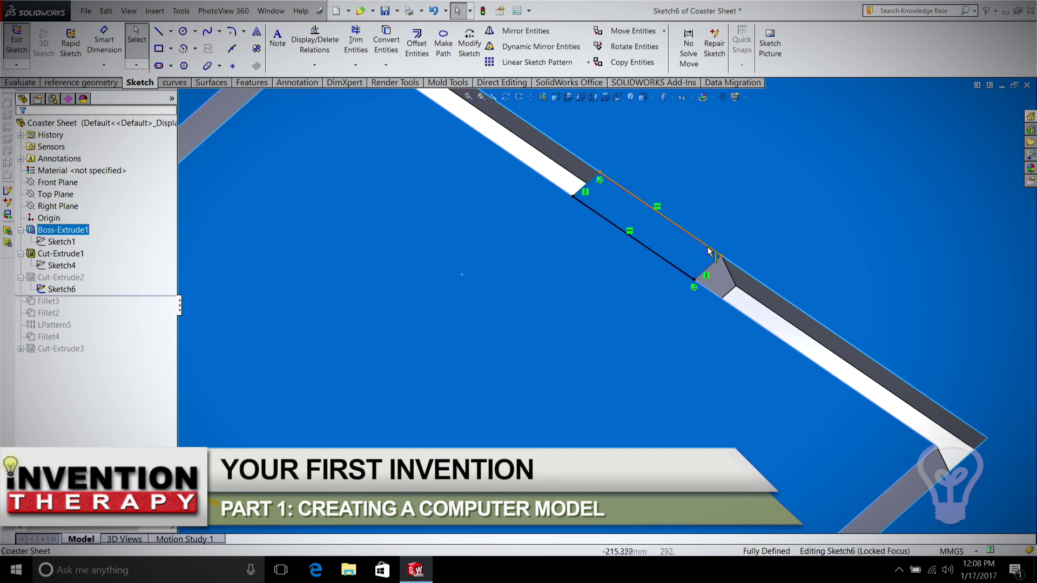
left_click(17, 43)
Step: Roll the feature history forward to include Fillet3, which rounds the inner corners of the slots
scroll(530, 370, "up", 5)
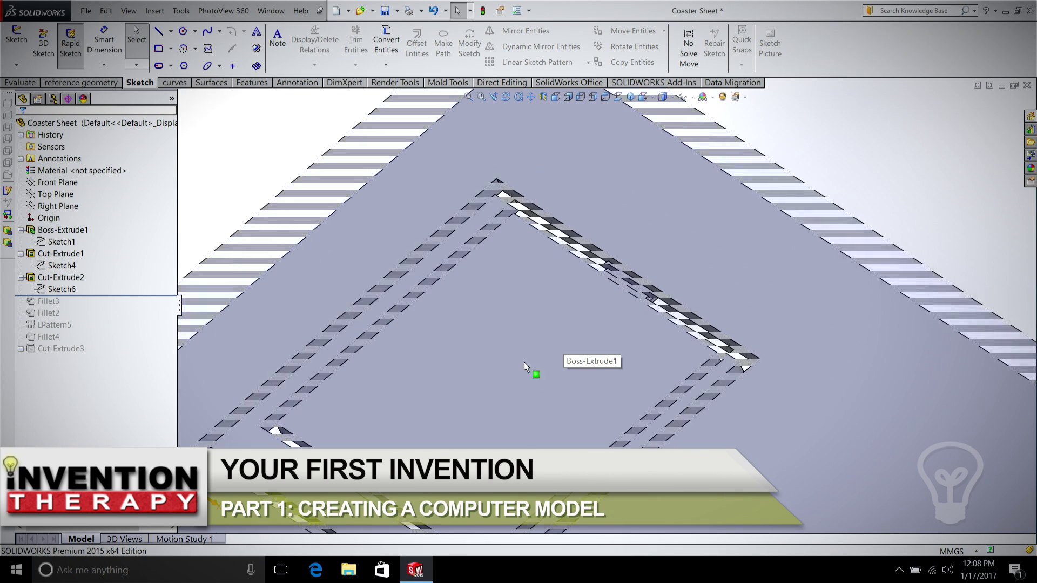
scroll(462, 430, "up", 2)
scroll(530, 397, "down", 5)
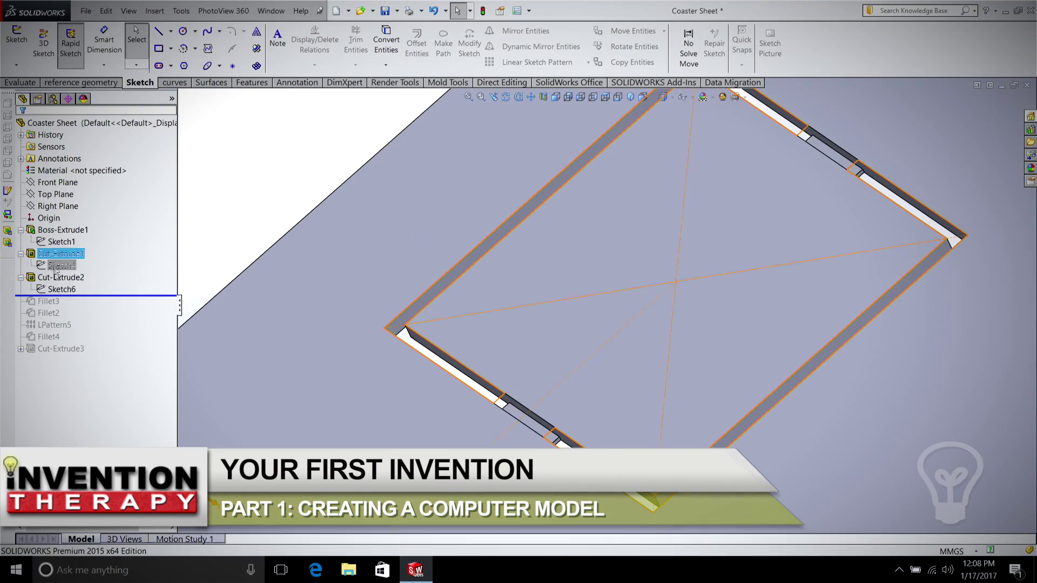
left_click_drag(110, 304, 110, 306)
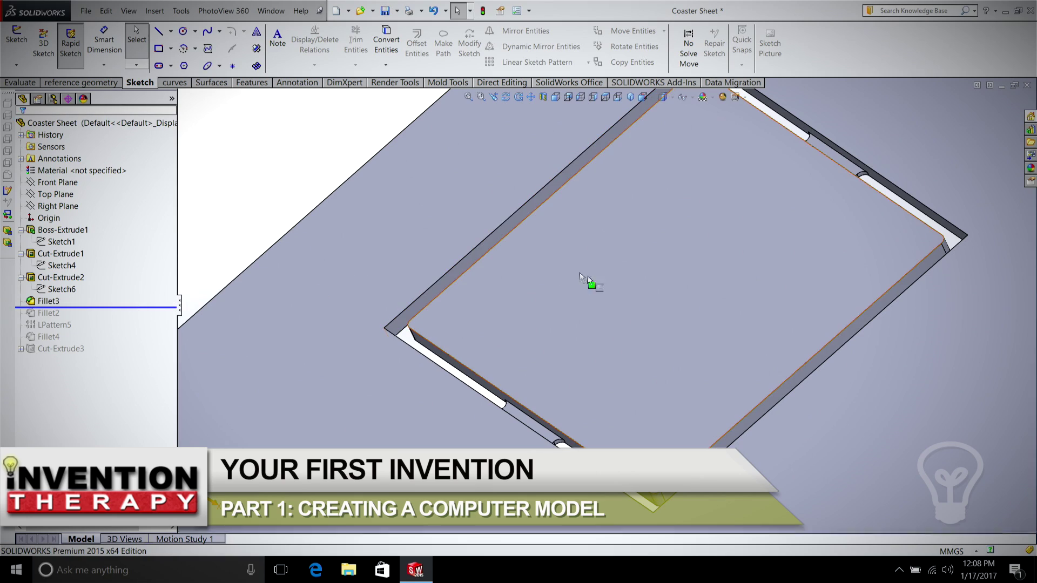
middle_click_drag(631, 283, 551, 293)
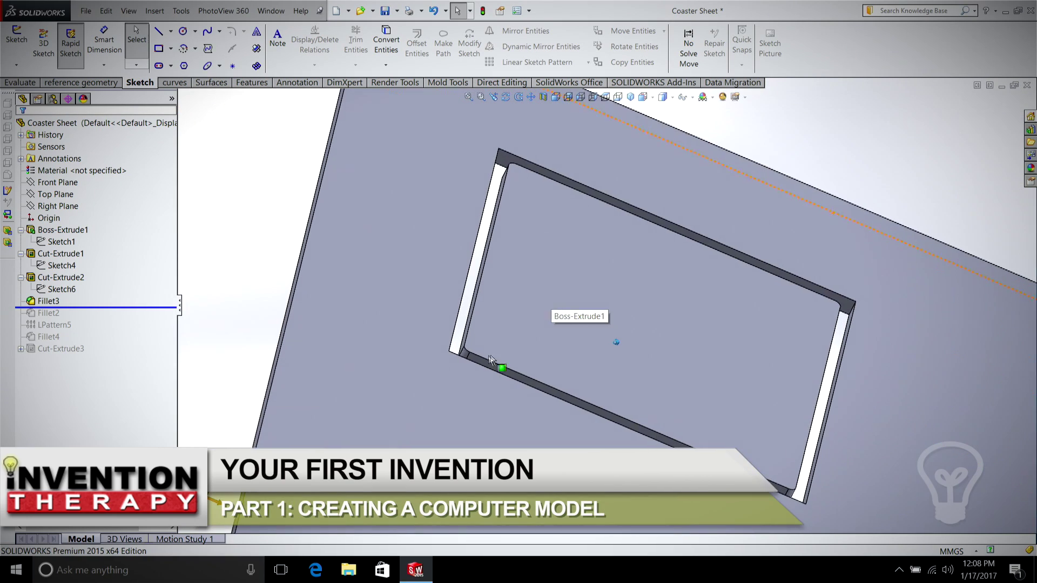
Step: Edit Fillet3 and try radii of 10 mm and 0.24 mm on the inner slot corners
right_click(48, 302)
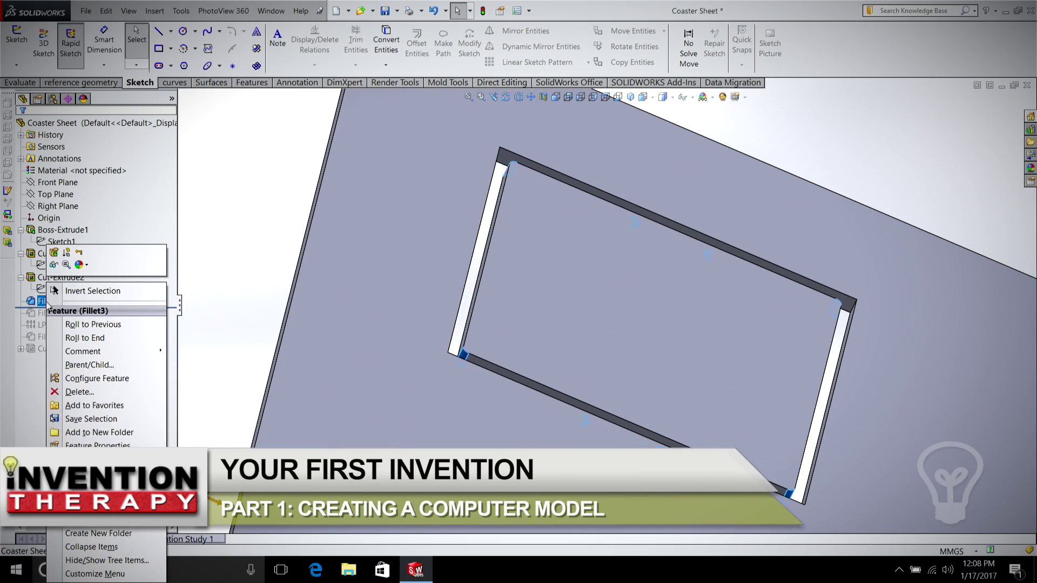
left_click(53, 252)
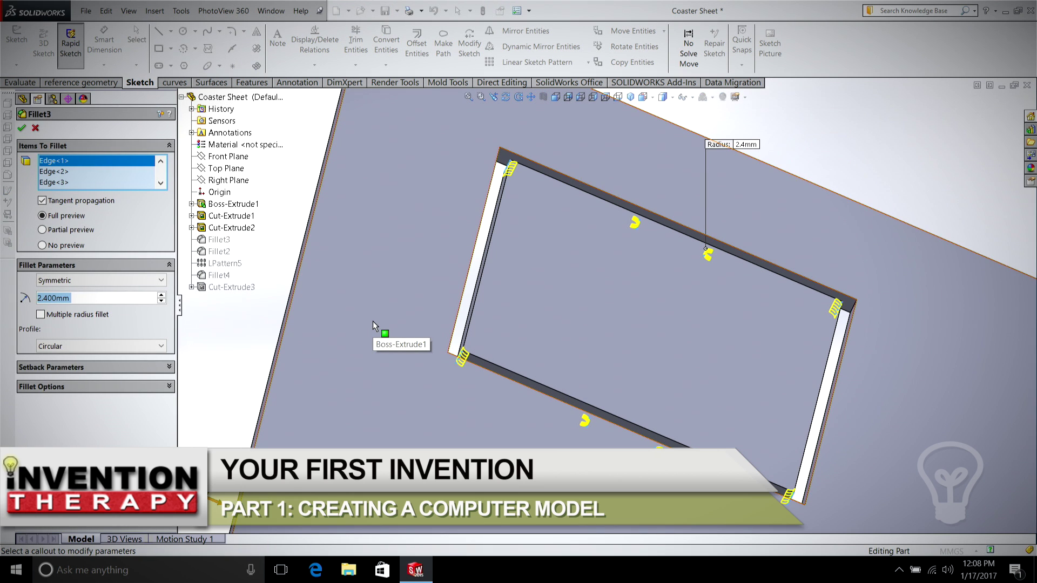
type("10")
key("Return")
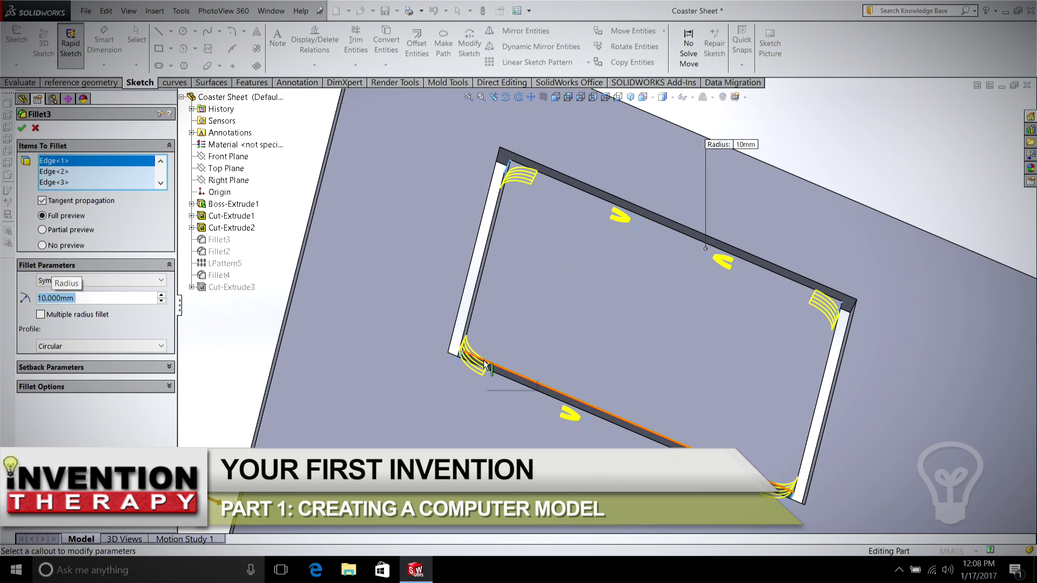
type("0.24")
key("Return")
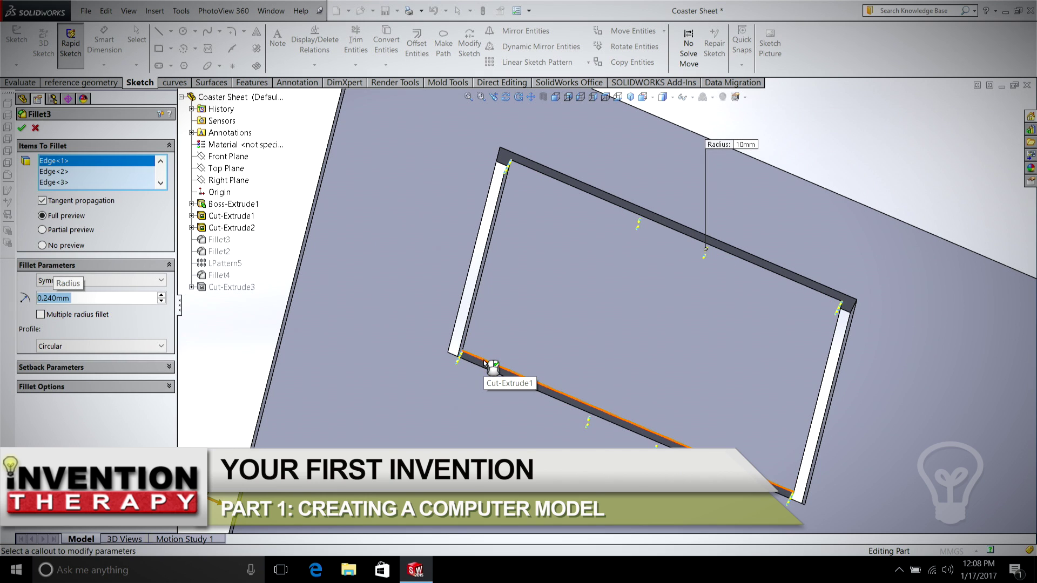
Step: Set the Fillet3 radius to 2.4 mm, check the fillet preview at the slot corners and accept the feature
type("2.4")
key("Return")
middle_click_drag(672, 300, 612, 210)
scroll(571, 189, "down", 1)
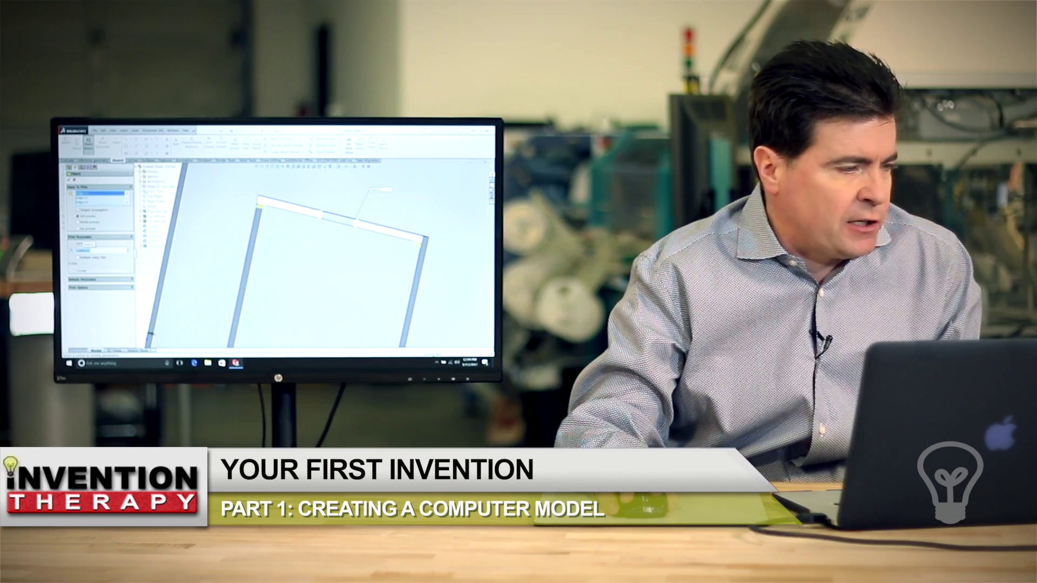
middle_click_drag(378, 259, 407, 251)
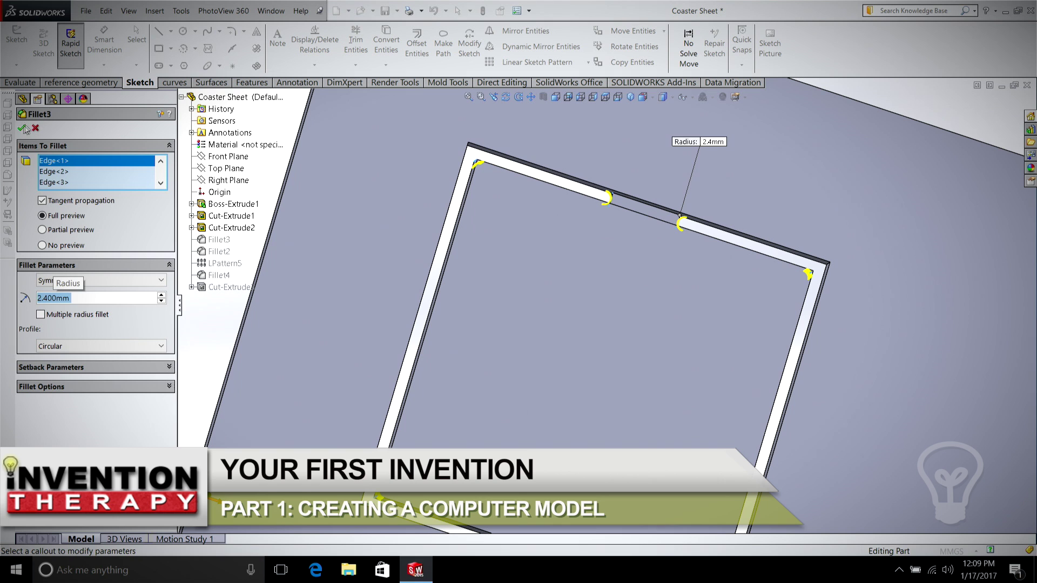
left_click(23, 128)
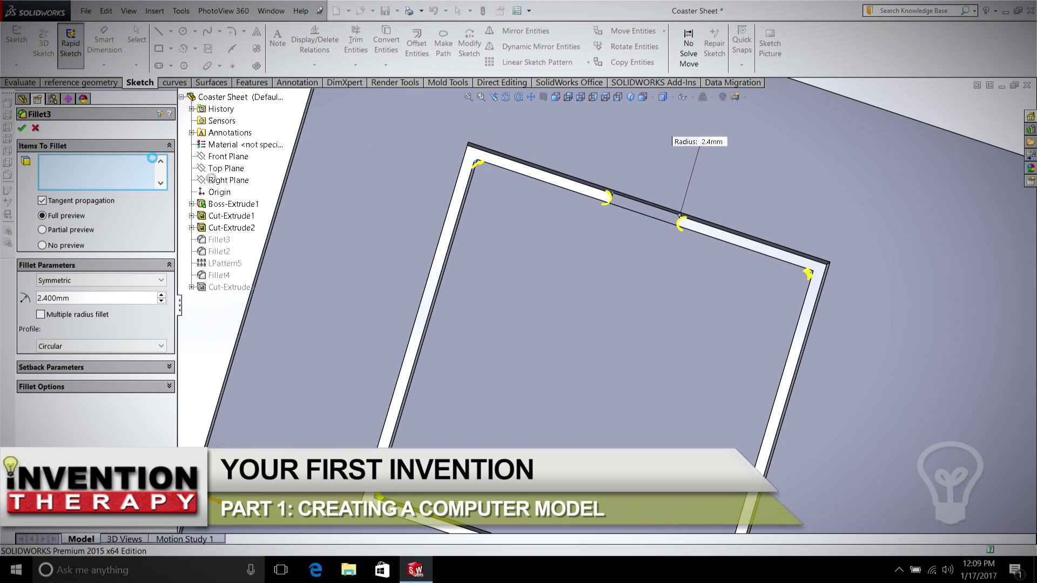
Step: Roll the feature history forward to include Fillet2, which rounds the outer corners of the slots
middle_click_drag(517, 213, 643, 206)
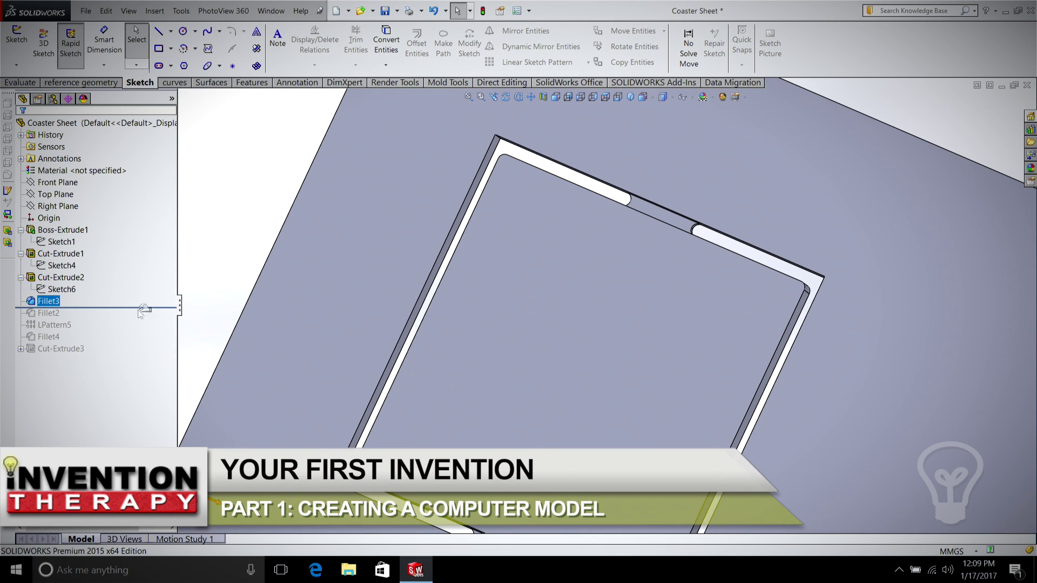
left_click_drag(146, 309, 147, 320)
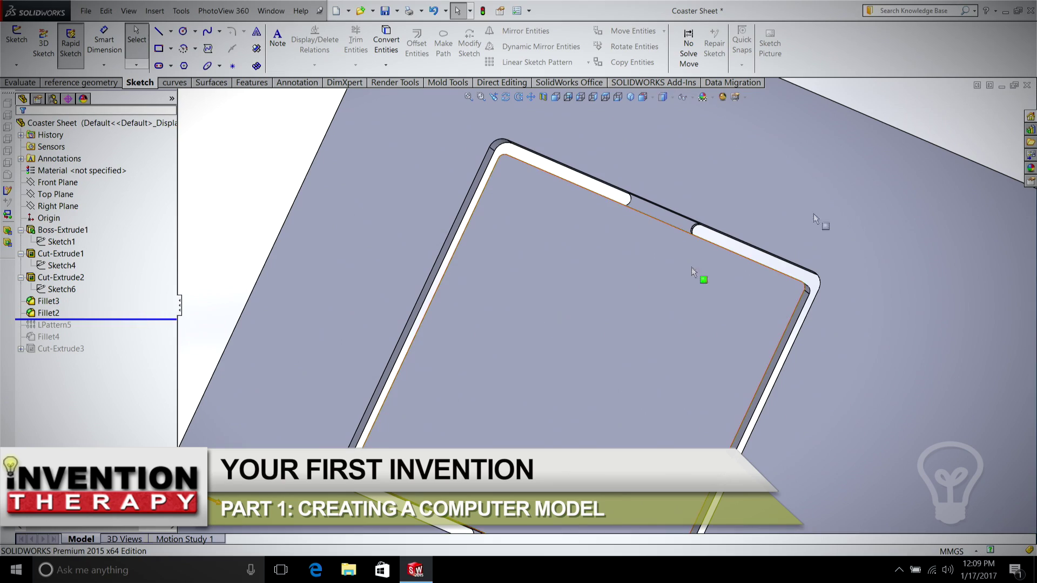
middle_click_drag(836, 192, 825, 192)
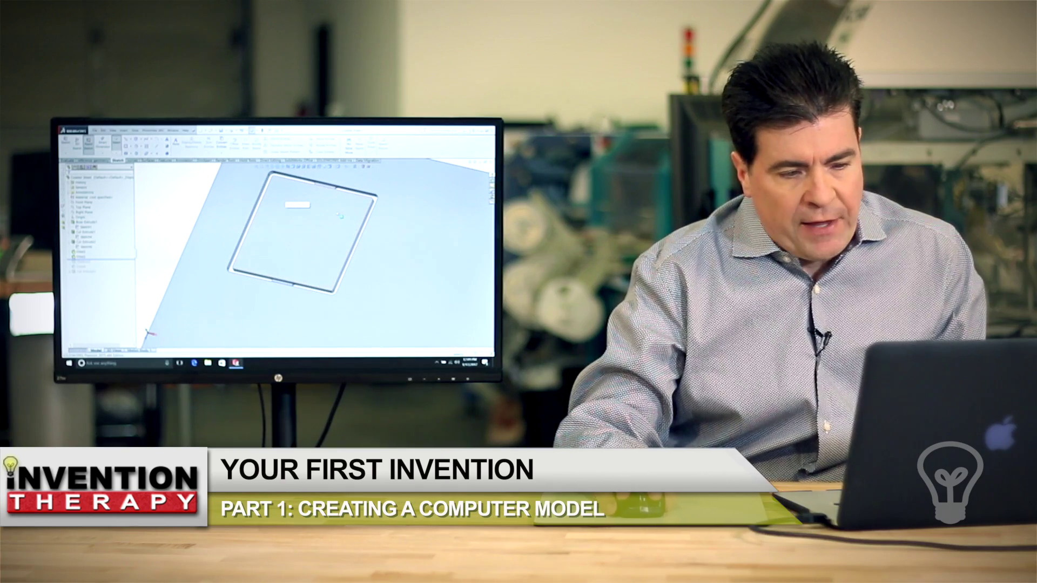
Step: Roll the feature history forward to include LPattern5, which repeats the coaster outline across the whole sheet
key("z")
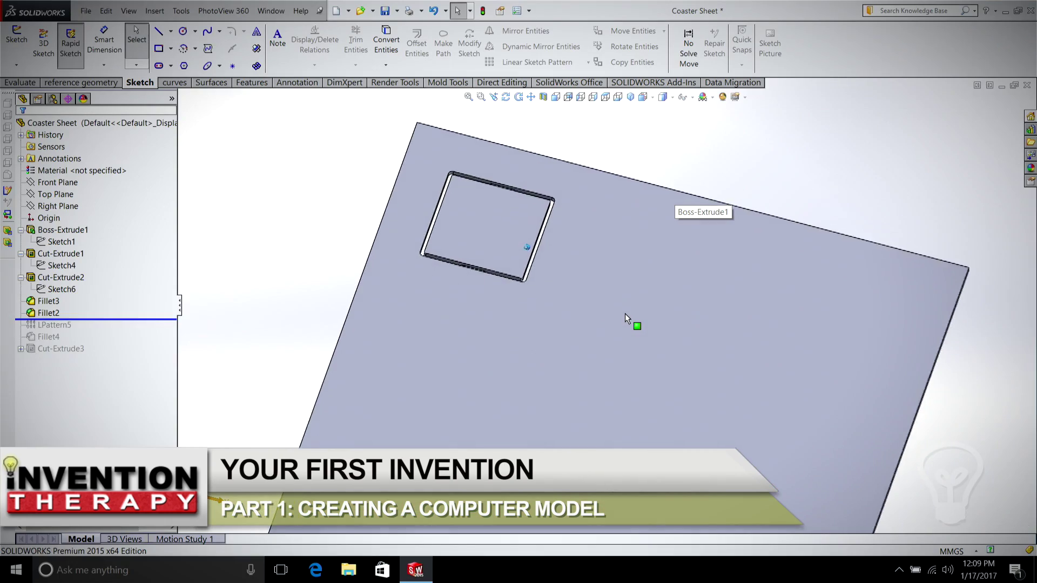
scroll(625, 314, "up", 2)
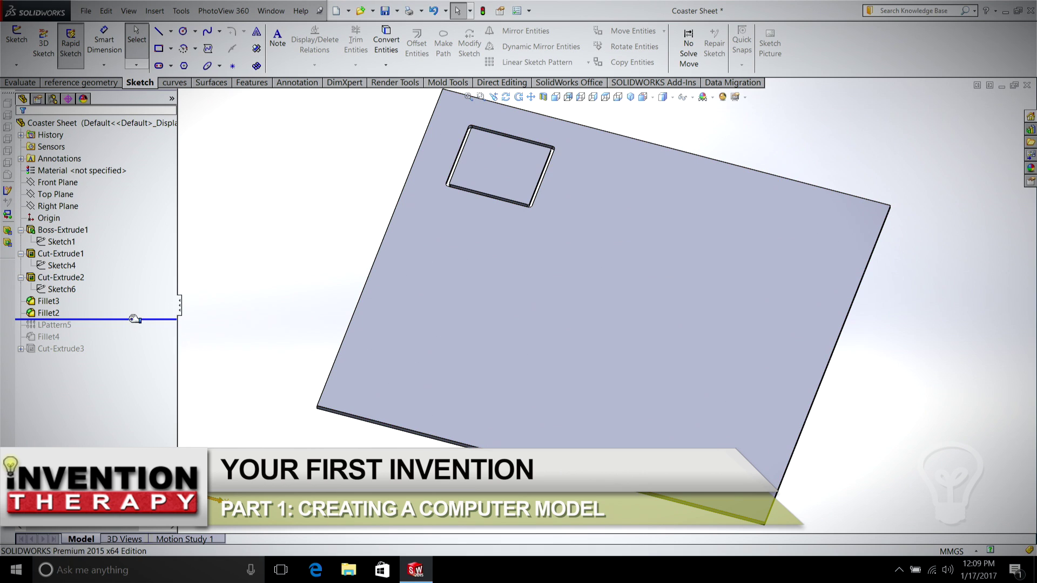
left_click_drag(135, 319, 132, 329)
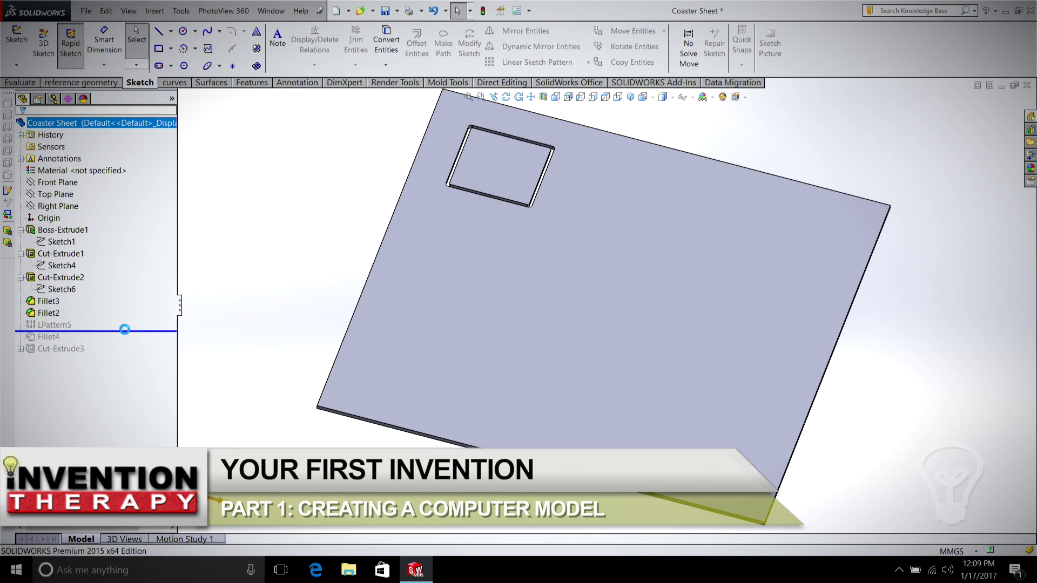
left_click_drag(125, 329, 125, 329)
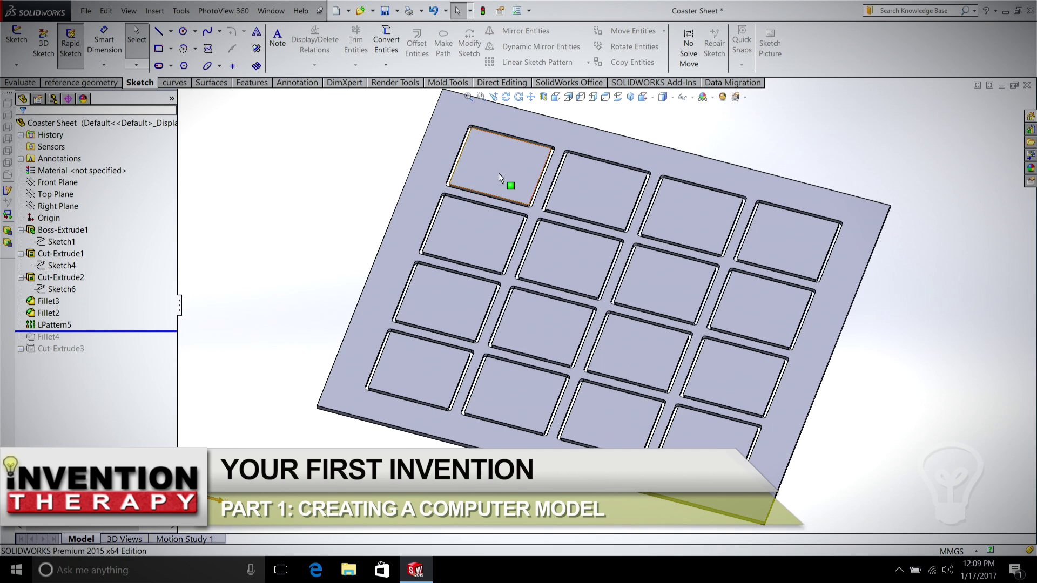
Step: Open the LPattern5 definition to review the spacing, instances and patterned features in both directions, and close it
right_click(55, 325)
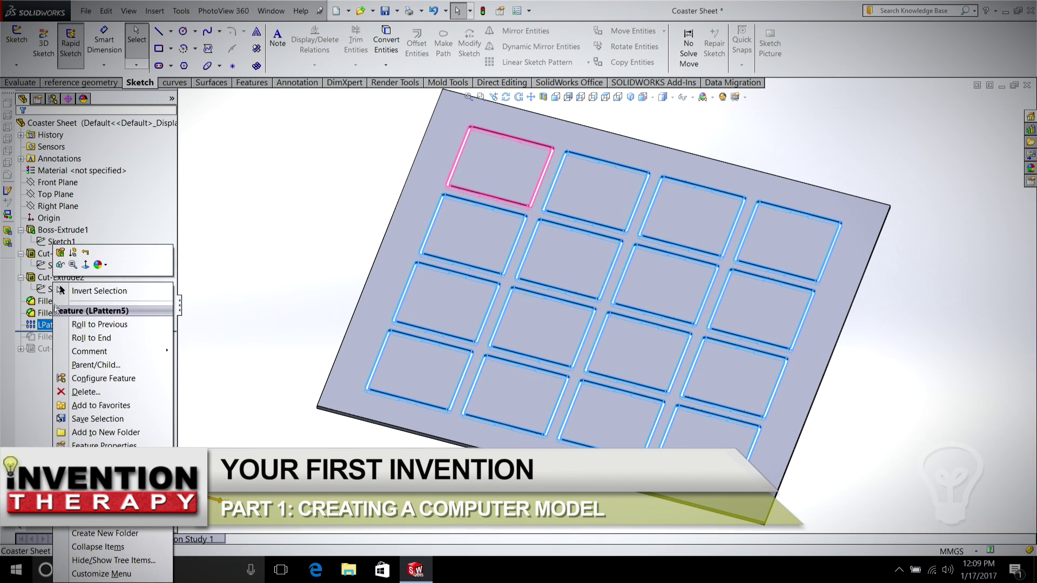
left_click(60, 253)
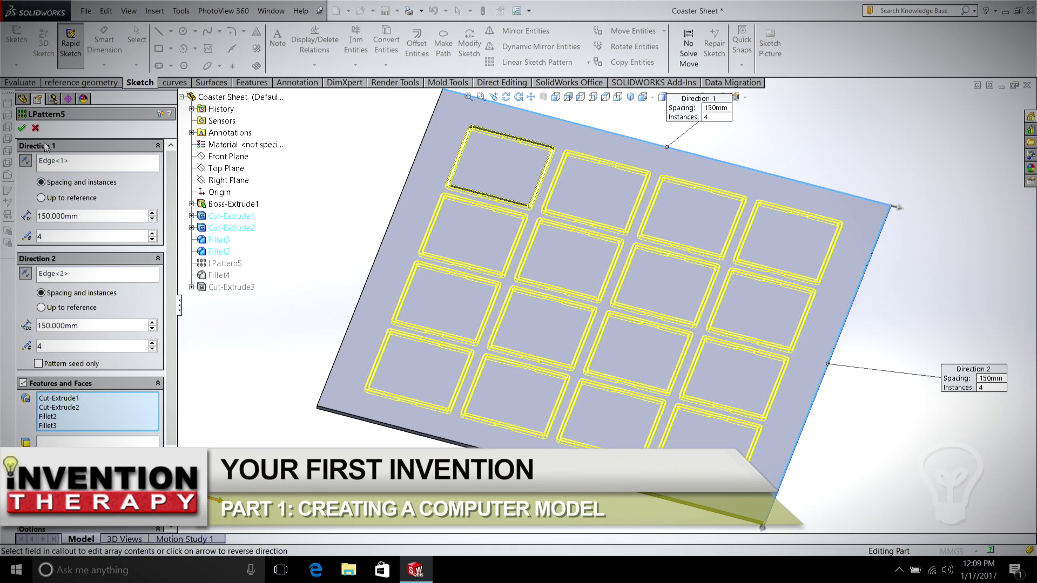
left_click(22, 128)
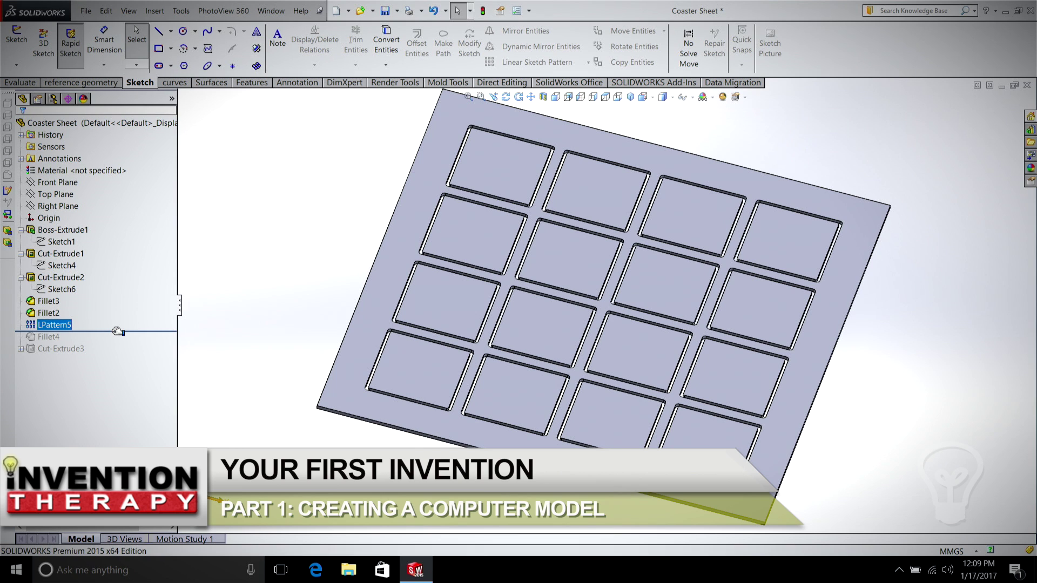
Step: Roll the feature history forward to include Fillet4 and select the rounded face at the sheet's corner for inspection
left_click(118, 331)
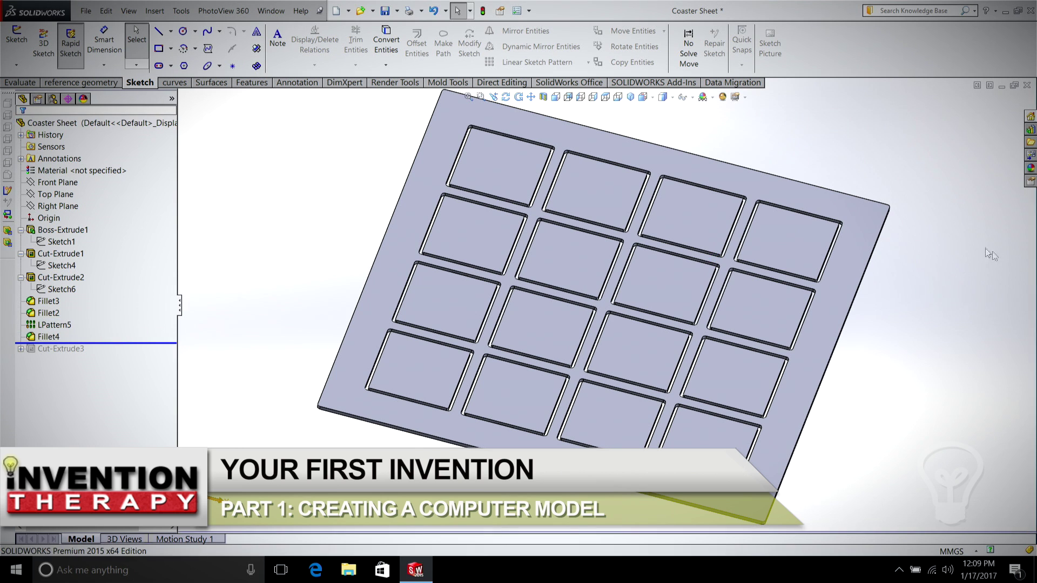
middle_click_drag(880, 329, 724, 417)
middle_click_drag(667, 259, 676, 358)
scroll(676, 359, "down", 4)
scroll(676, 358, "down", 5)
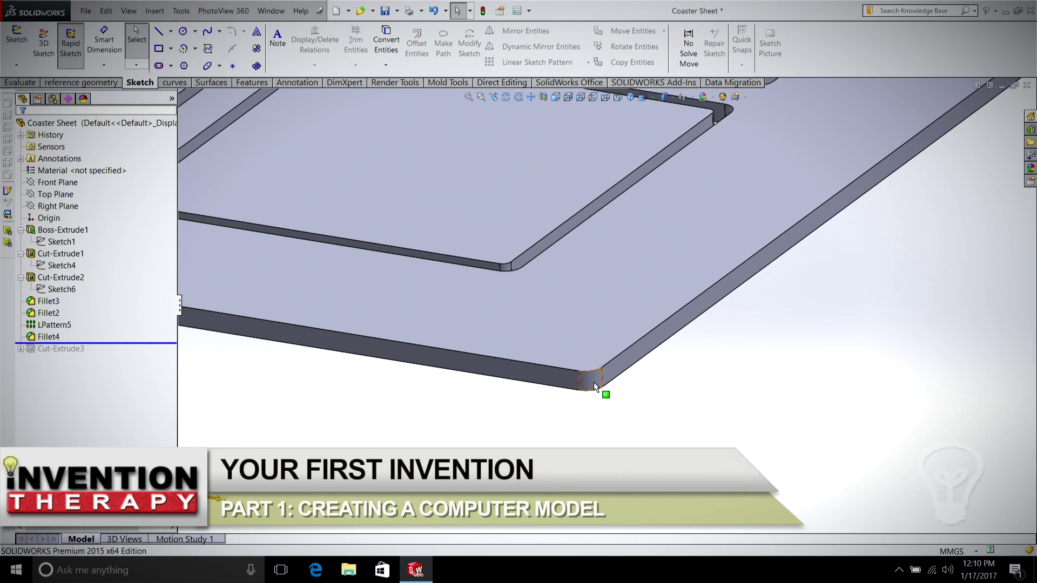
left_click(593, 381)
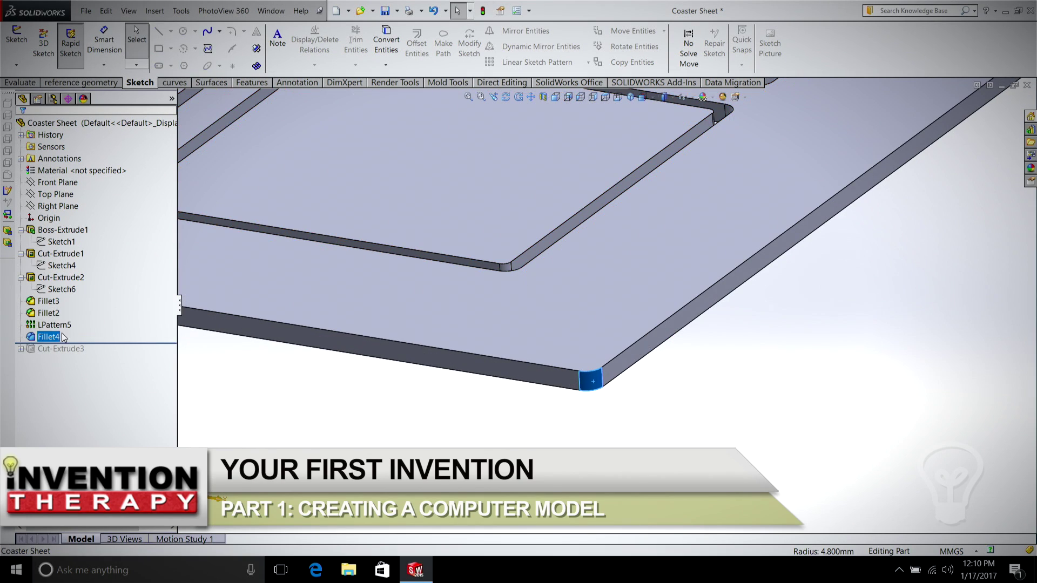
Step: Roll the feature history forward to include Cut-Extrude3, which cuts the small holes near the sheet's corners
scroll(522, 398, "up", 2)
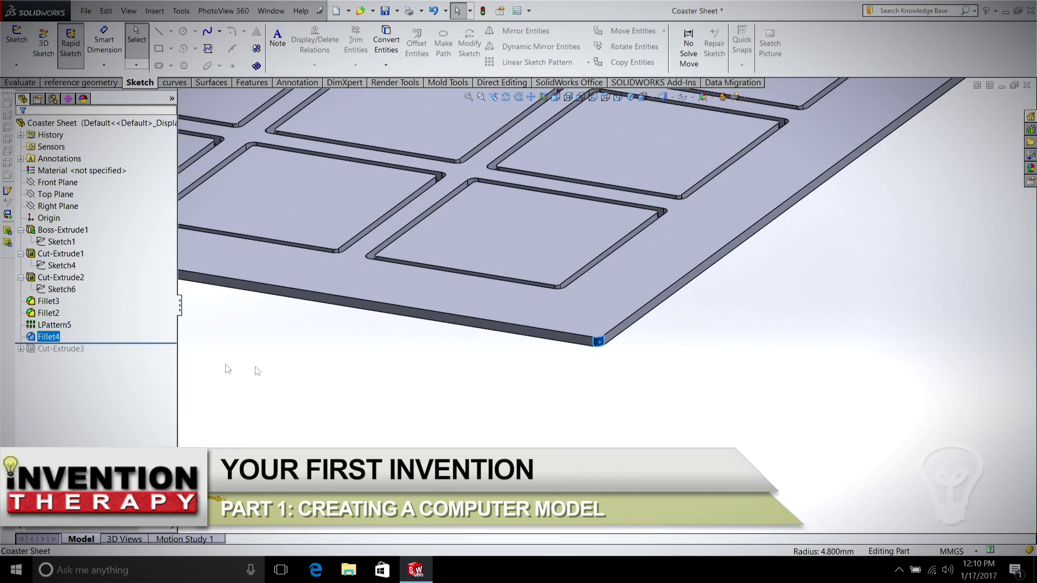
scroll(462, 372, "up", 5)
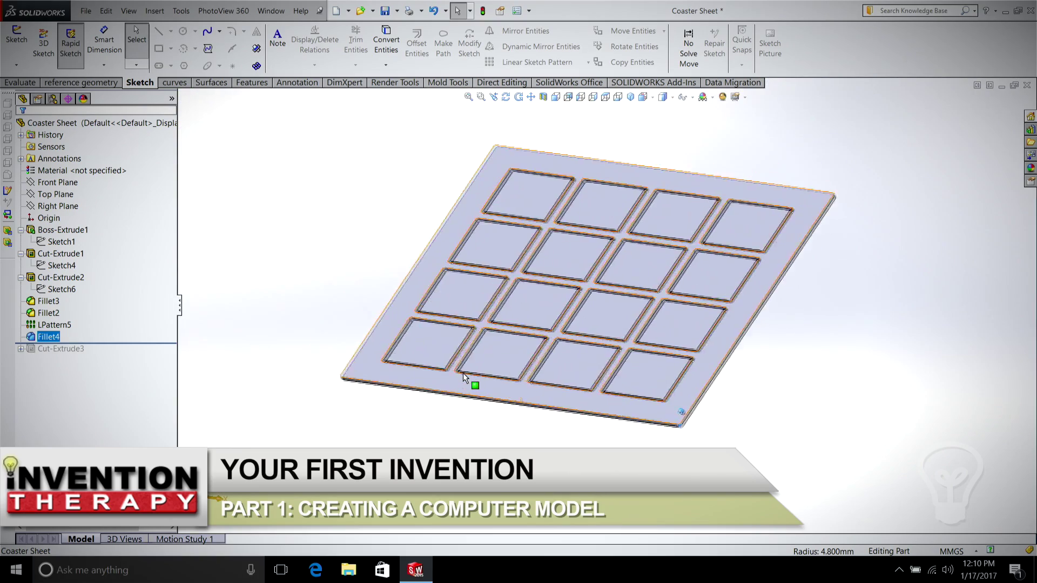
key("f")
left_click_drag(122, 344, 121, 344)
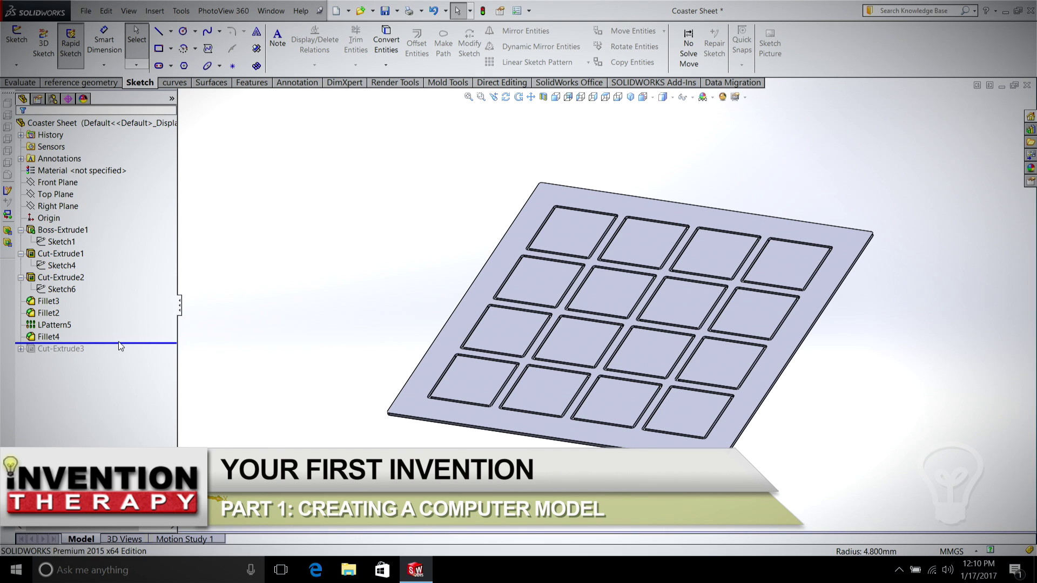
left_click_drag(124, 344, 120, 355)
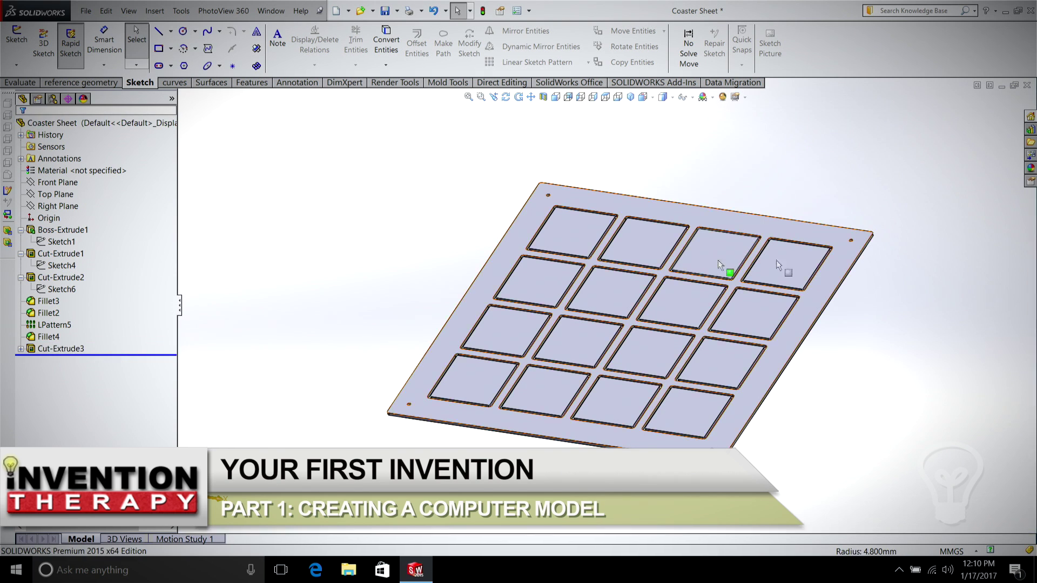
key("Left")
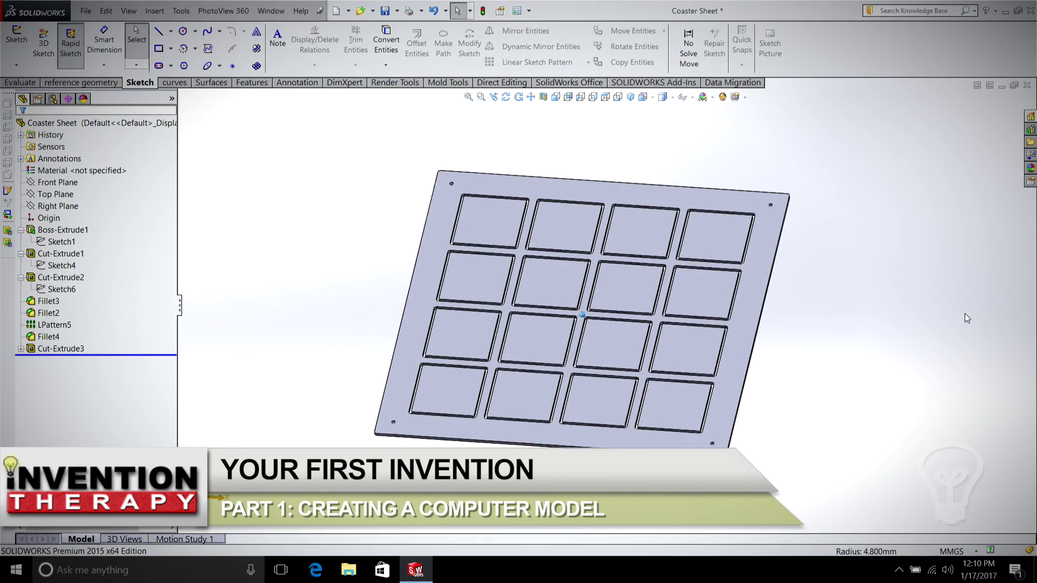
Step: Examine the completed coaster sheet from several angles, including a close look at the slots and connecting tabs around the individual coasters
key("shift+z")
key("shift+z")
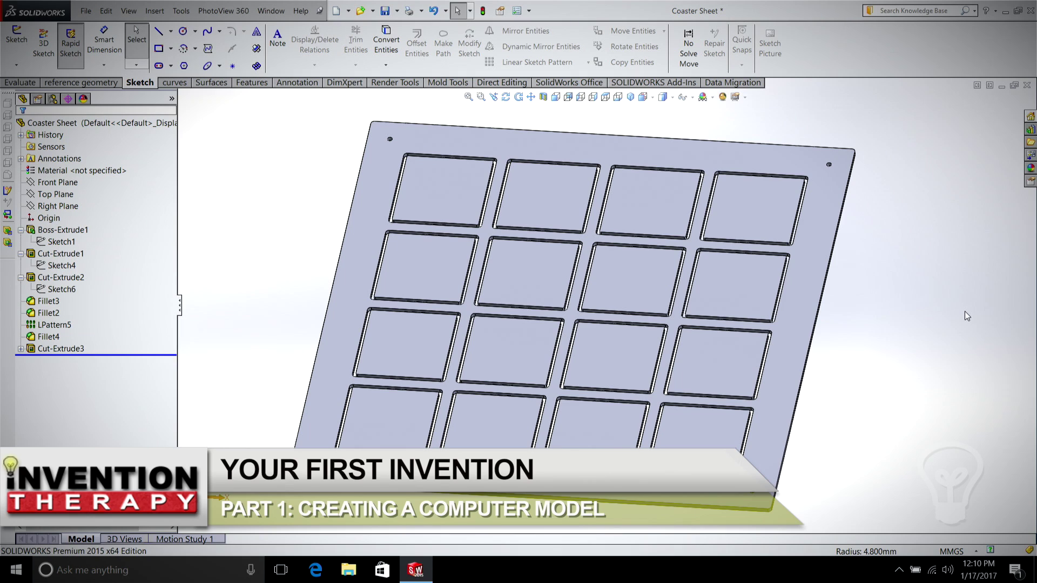
key("ctrl+Left")
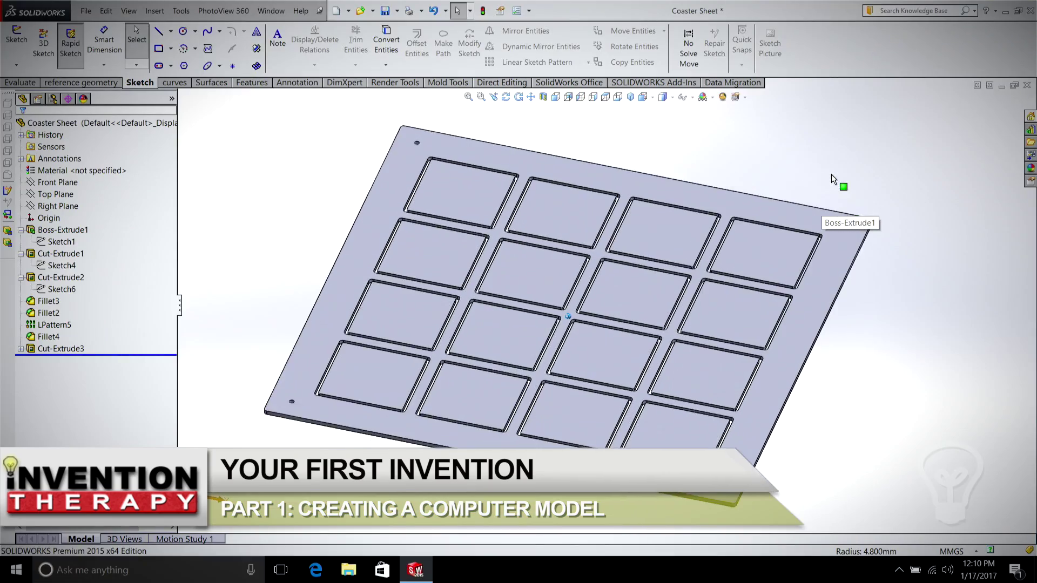
key("Down")
key("Down")
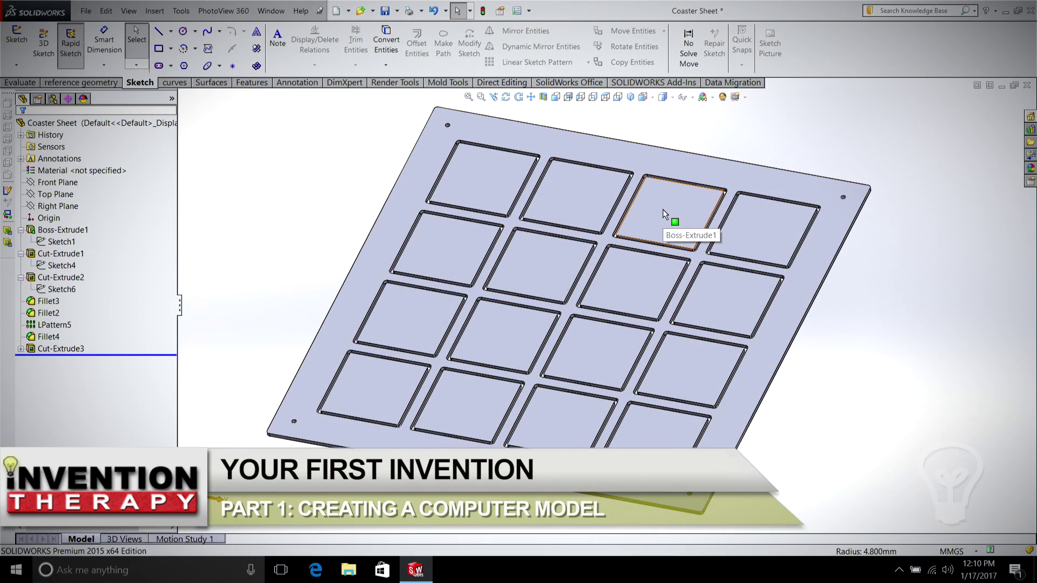
scroll(662, 209, "down", 5)
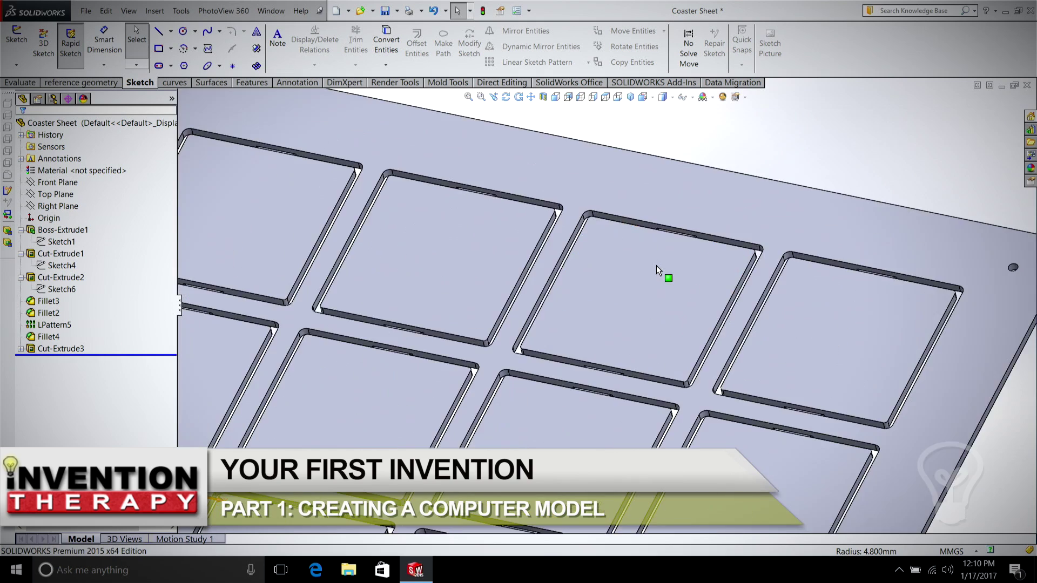
scroll(656, 264, "down", 5)
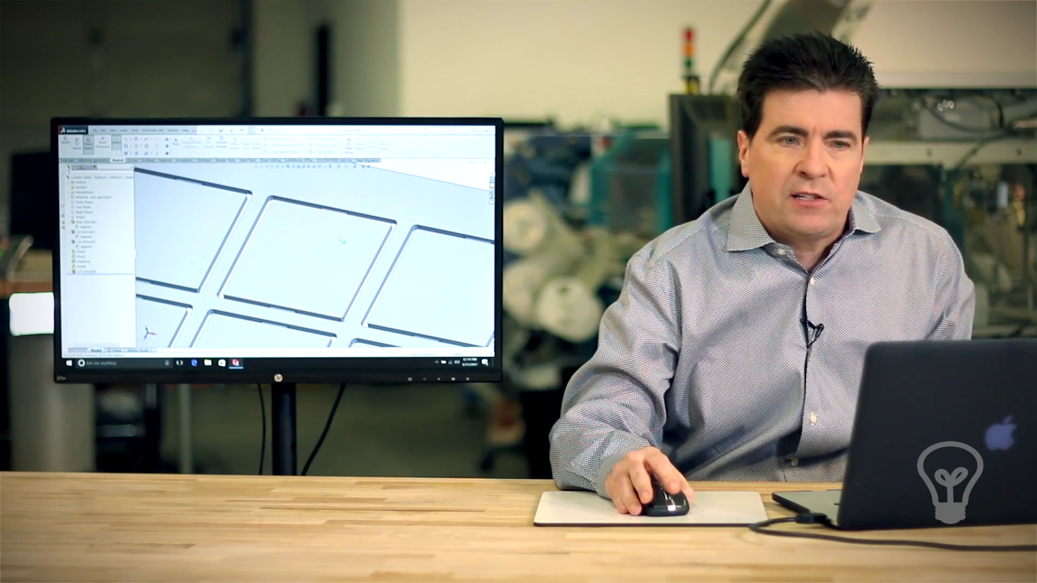
scroll(342, 239, "up", 1)
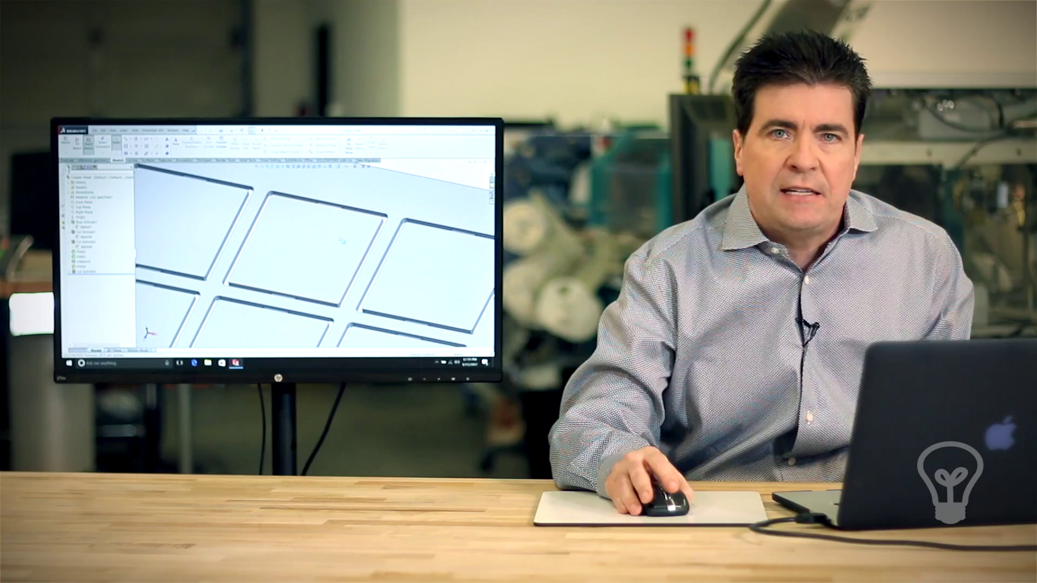